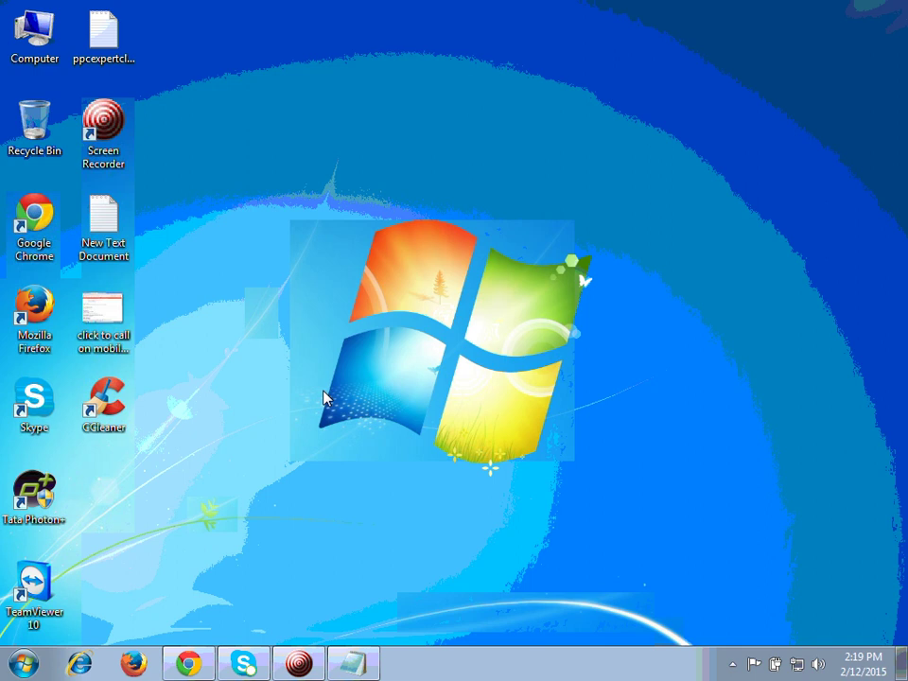
Step: Restore the Chrome window showing the Gmail inbox from the taskbar
left_click(189, 664)
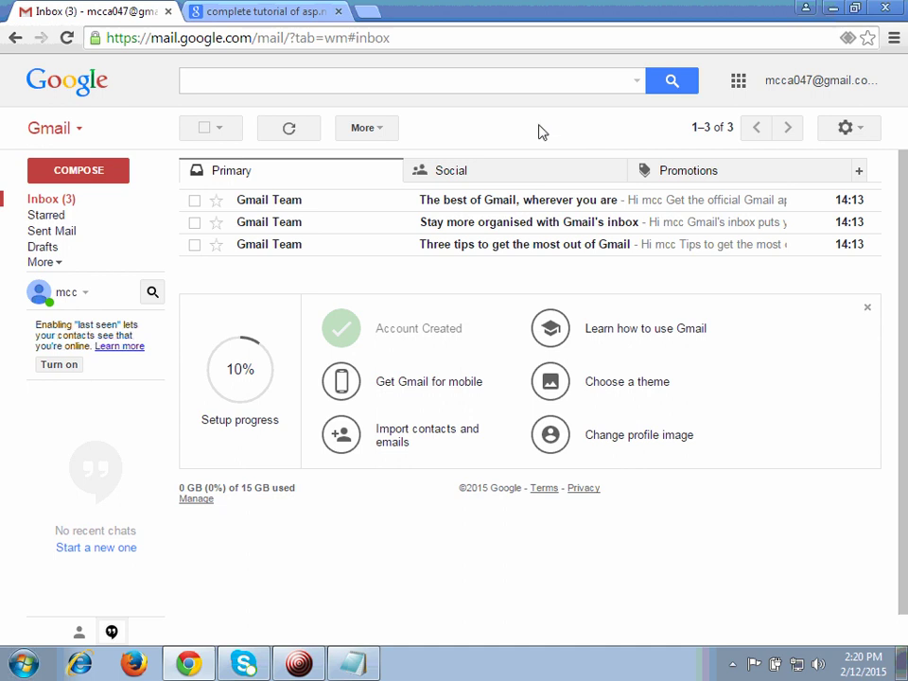
Step: Close the second, tutorial browser tab
left_click(338, 11)
Step: Go to google.com in a new tab and search for 'my client center'
left_click(204, 13)
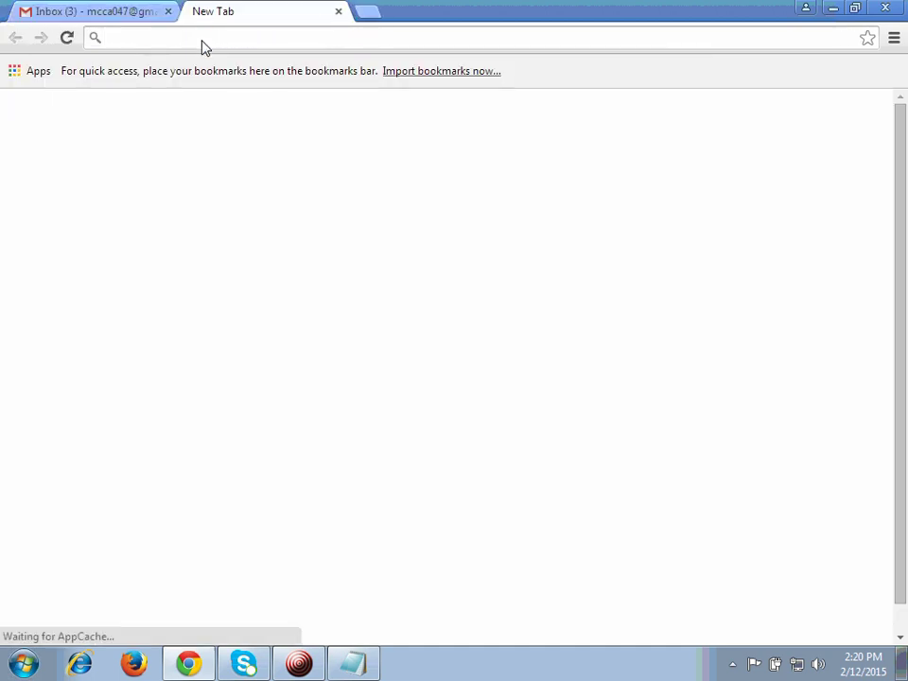
type("google.co")
key("Return")
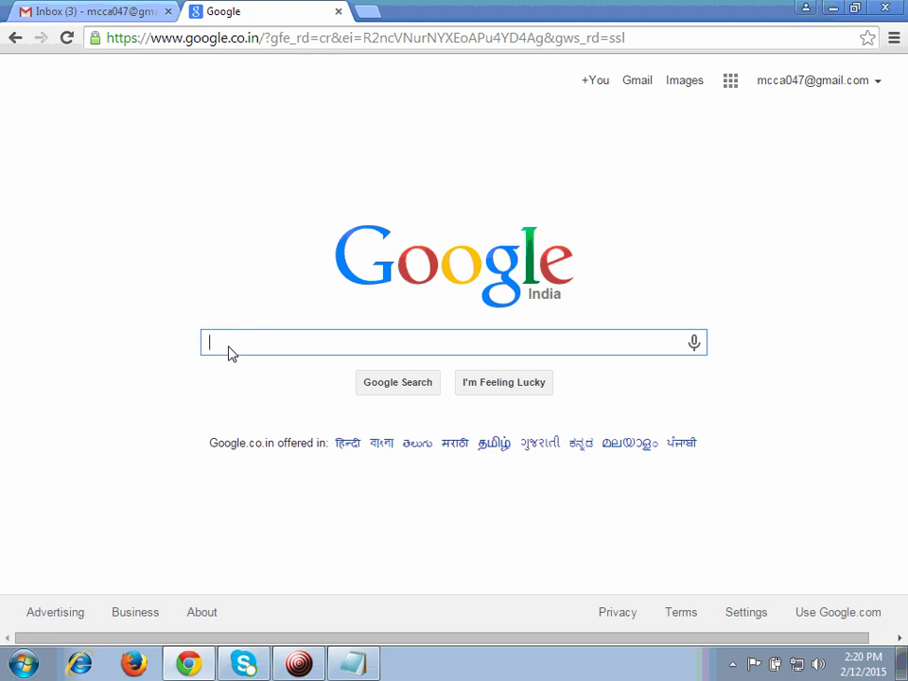
type("my clien")
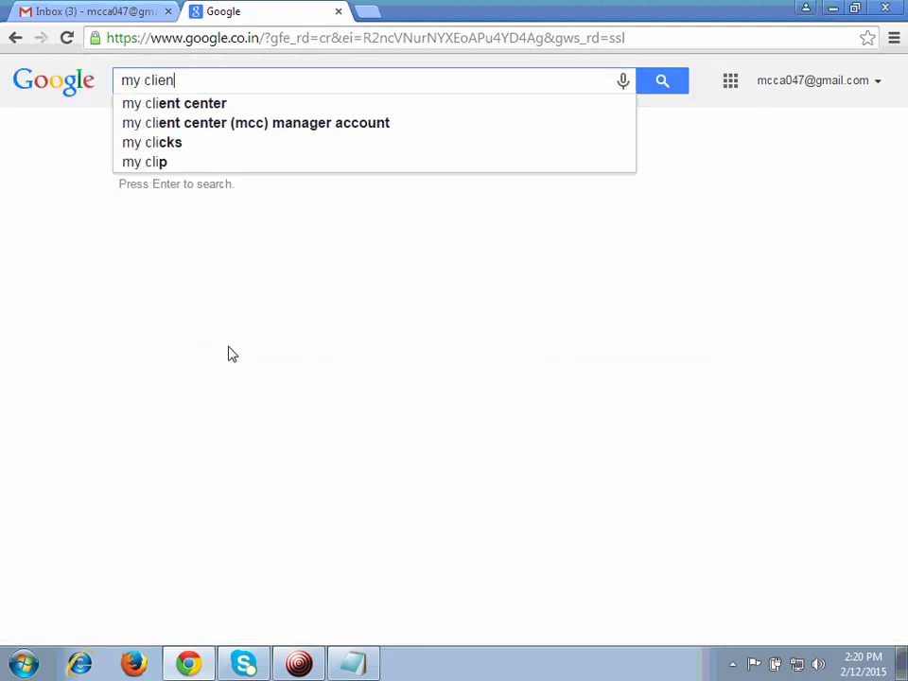
type("t center")
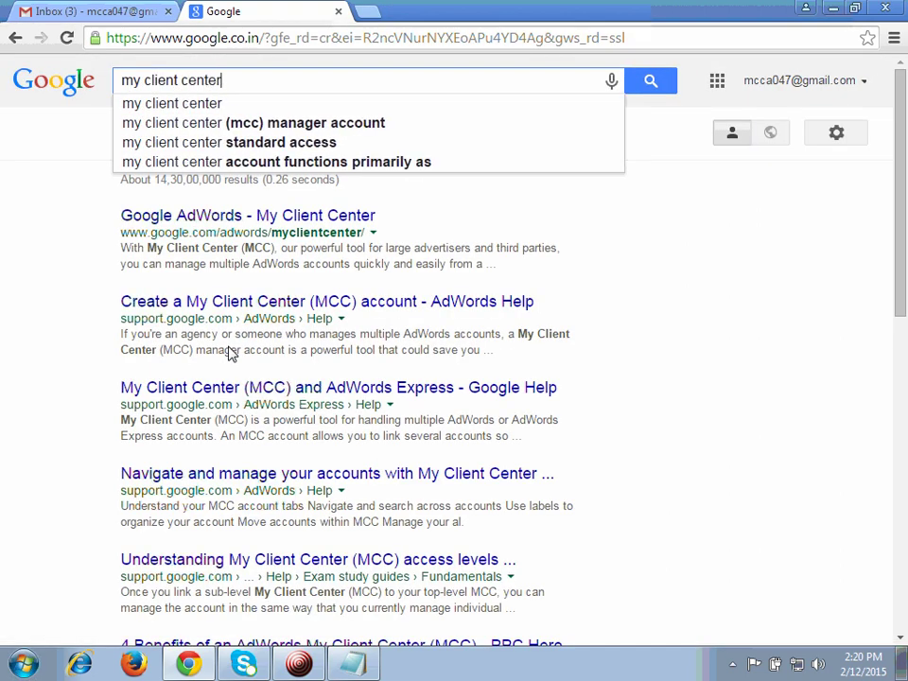
key("Return")
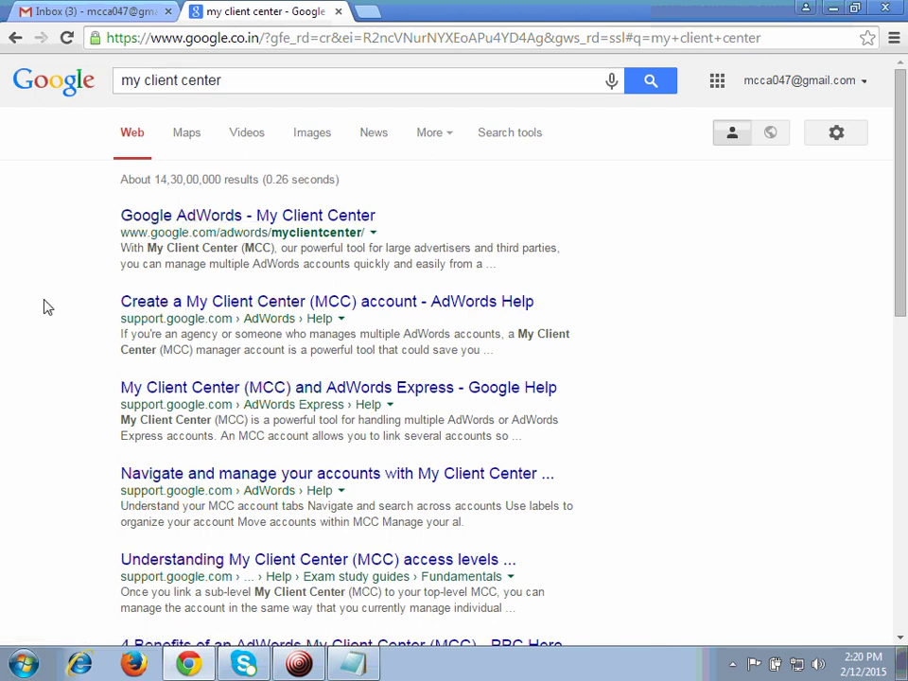
Step: Open the Google AdWords – My Client Center result and choose Sign up now
left_click(303, 219)
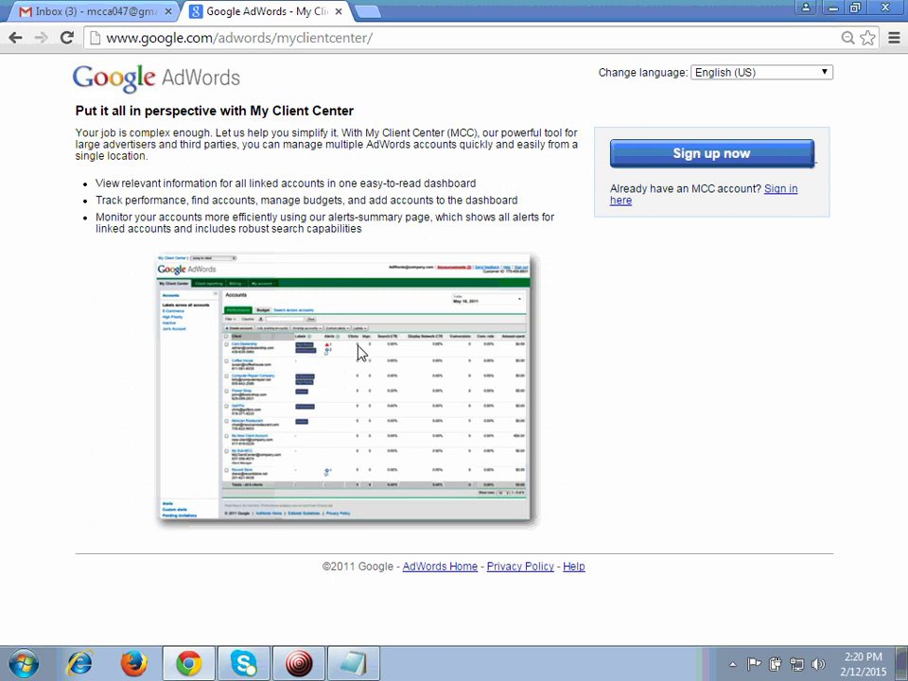
left_click(724, 163)
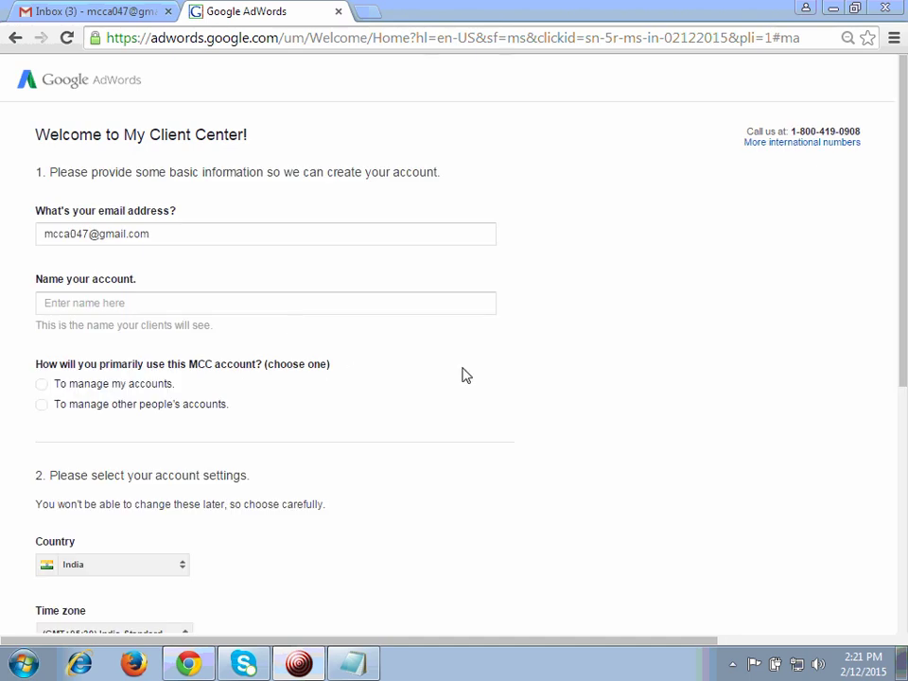
Step: Enter 'My Client Center' in the Name your account field
left_click(215, 312)
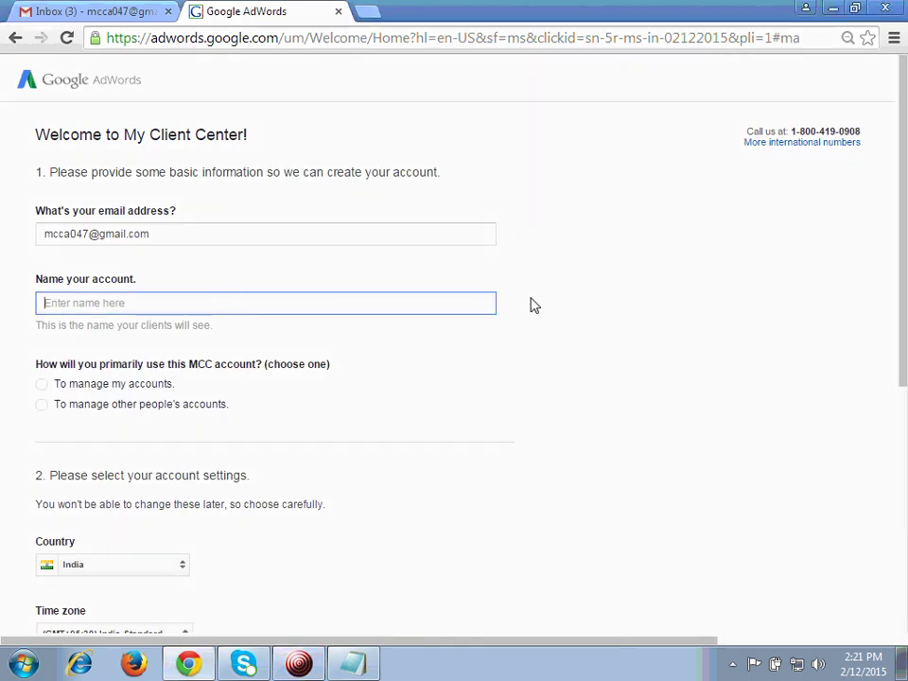
left_click(586, 308)
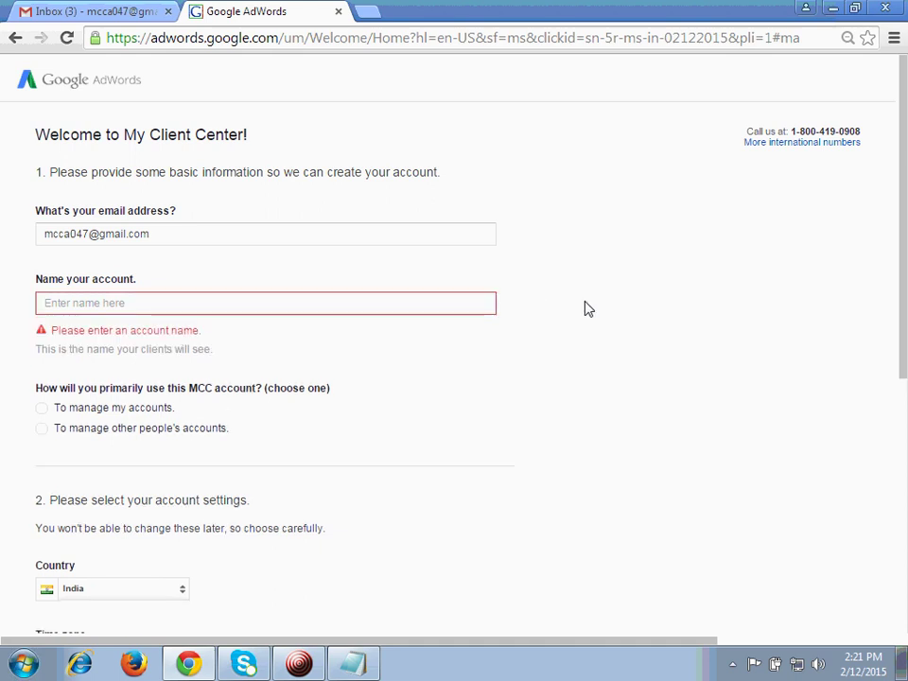
left_click(109, 304)
type("My Client Center")
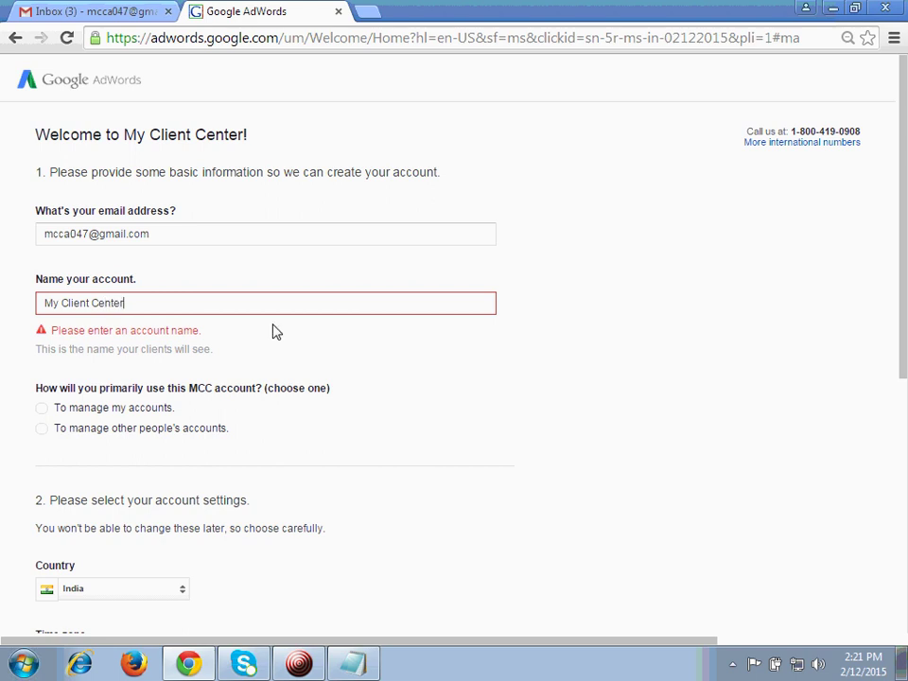
Step: Set the account usage to managing other people's accounts
left_click(434, 371)
scroll(434, 371, "down", 1)
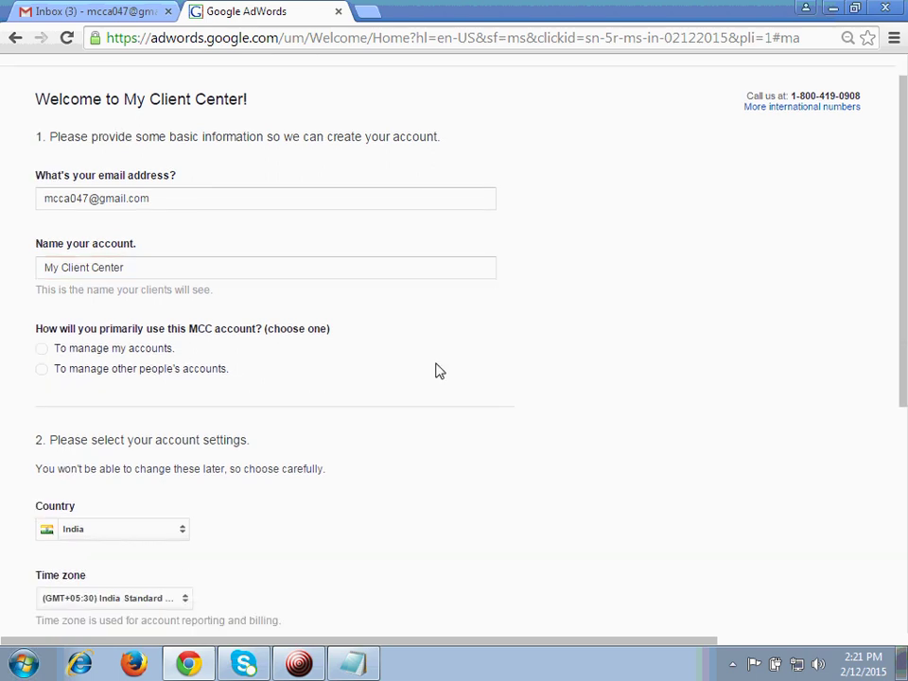
scroll(436, 370, "down", 1)
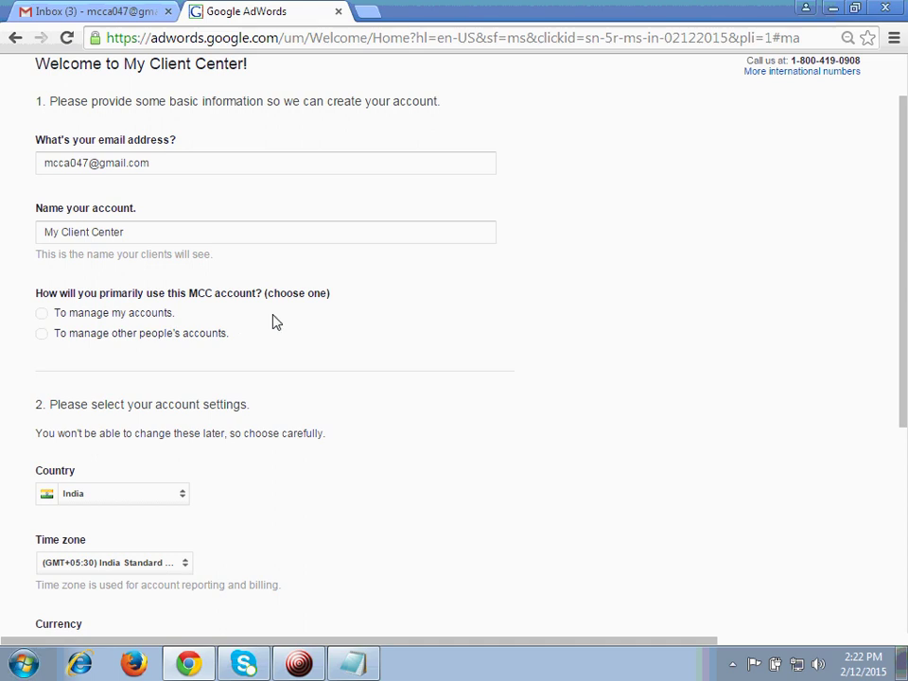
left_click(42, 336)
left_click(532, 336)
Step: Tick the Rules of Use agreement checkbox at the bottom of the form
scroll(532, 337, "down", 1)
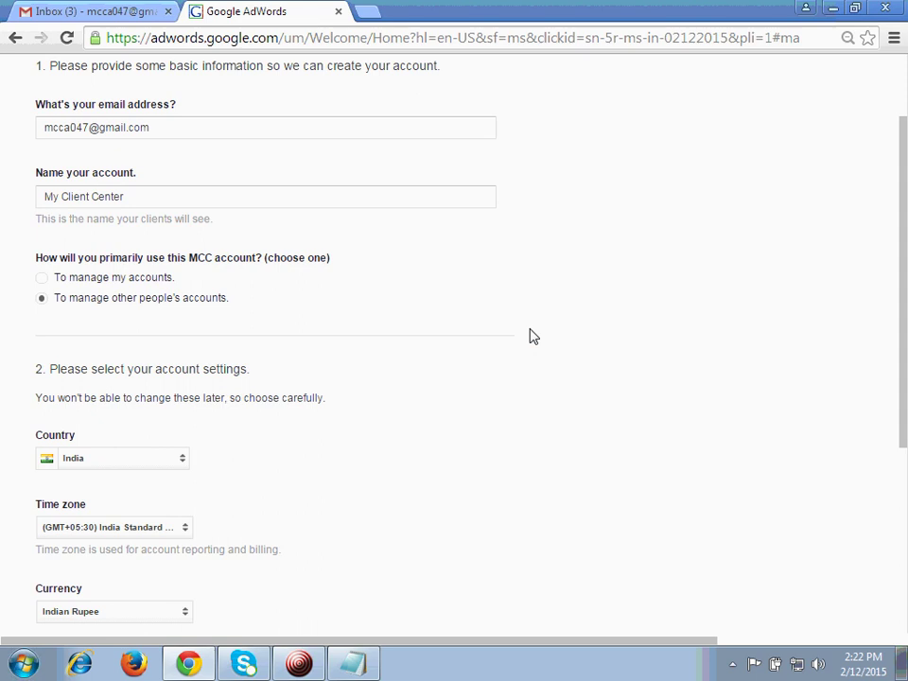
scroll(530, 336, "down", 2)
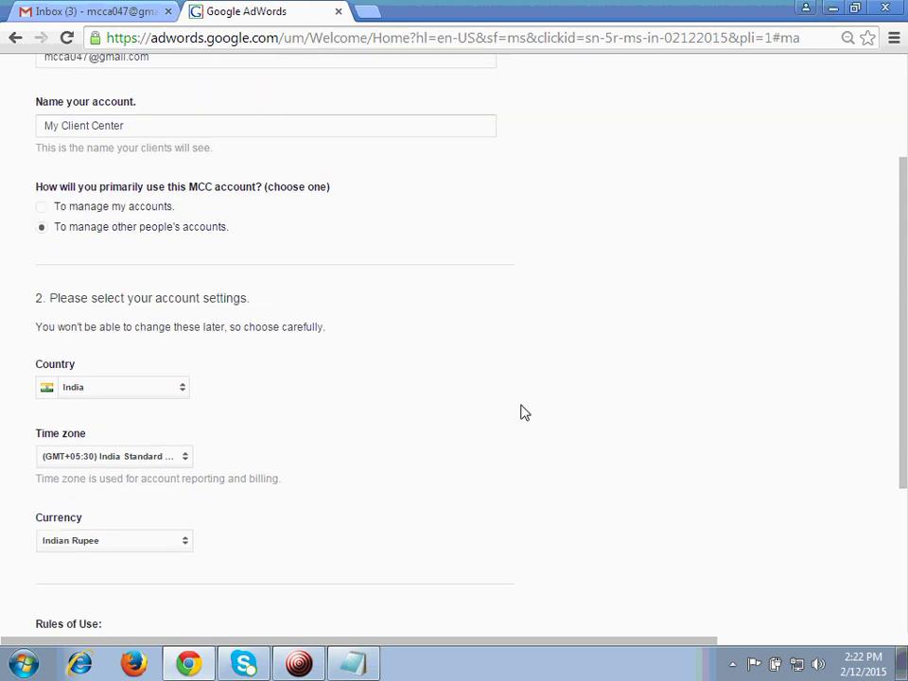
scroll(525, 412, "down", 2)
scroll(525, 413, "down", 1)
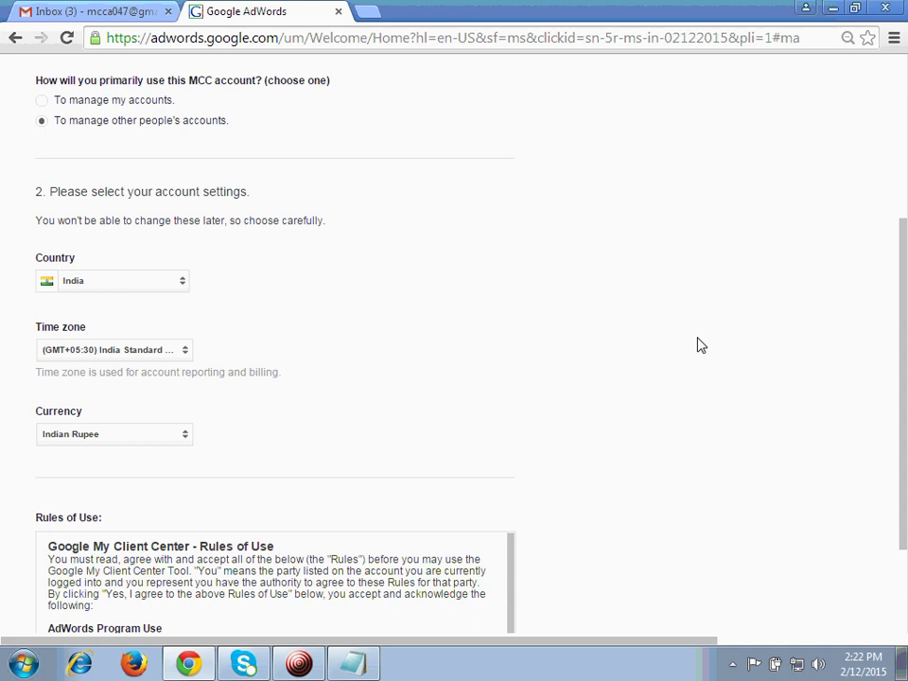
scroll(700, 345, "down", 2)
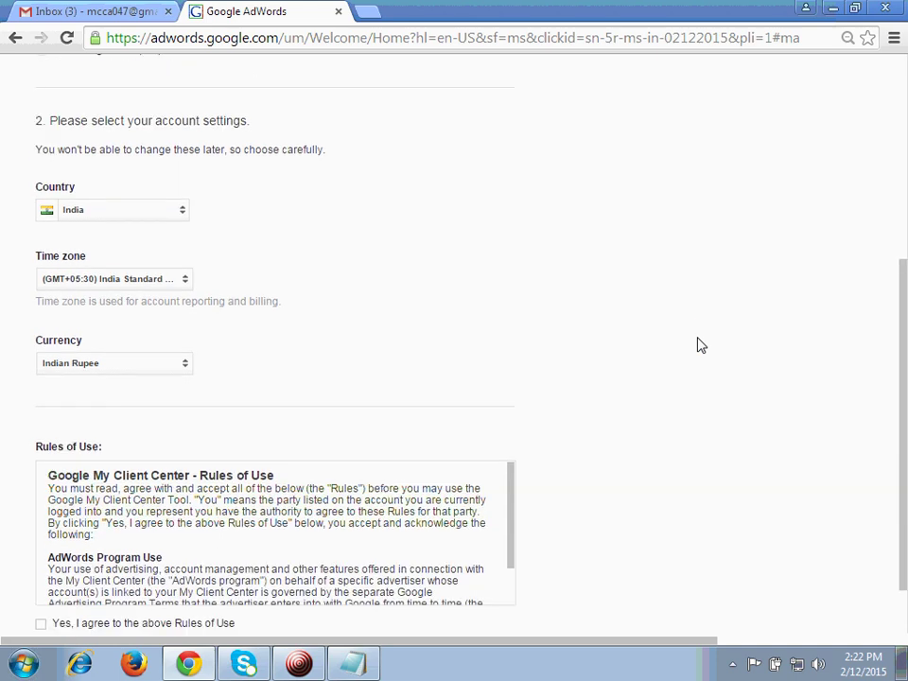
scroll(700, 345, "down", 2)
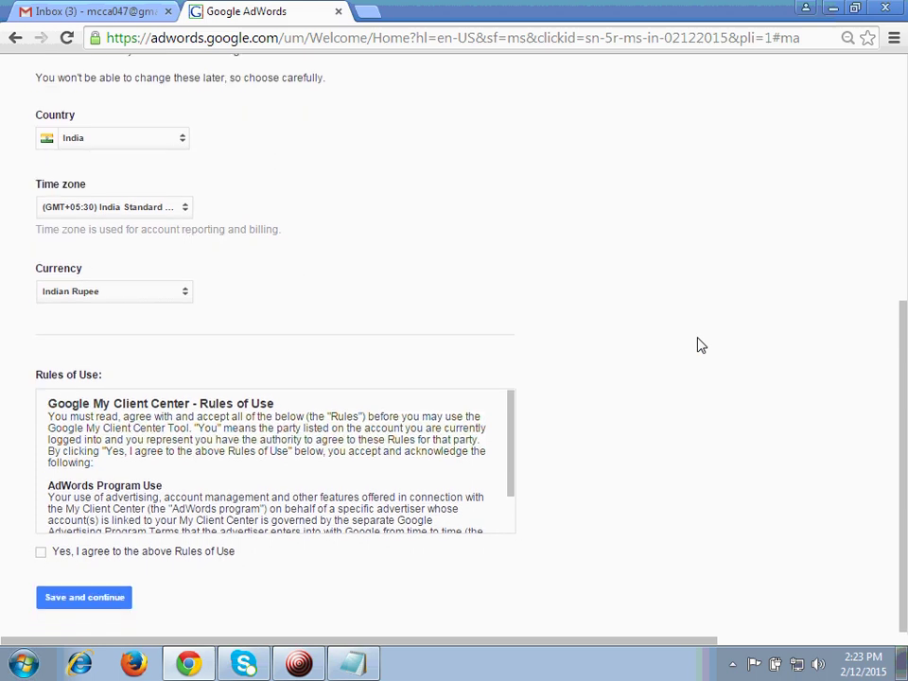
left_click(41, 552)
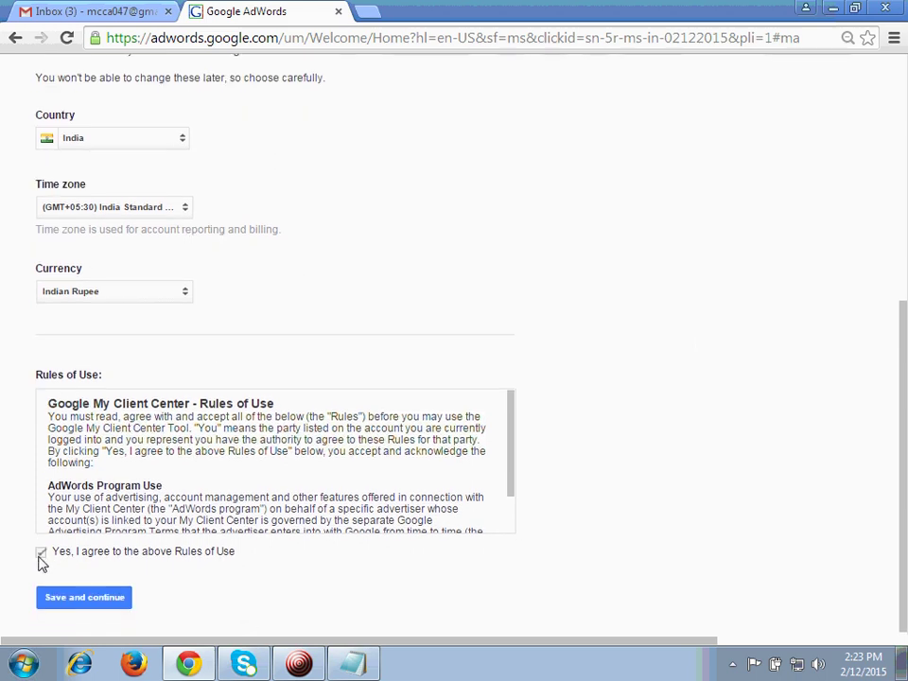
Step: Submit the manager sign-up with Save and continue to reach the empty Accounts dashboard
left_click(99, 597)
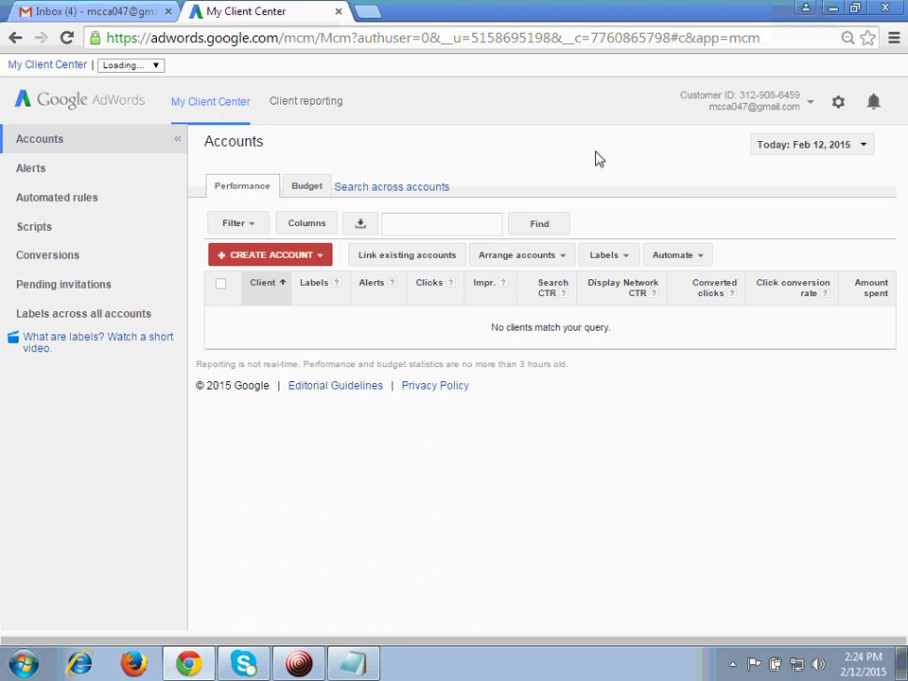
left_click(313, 259)
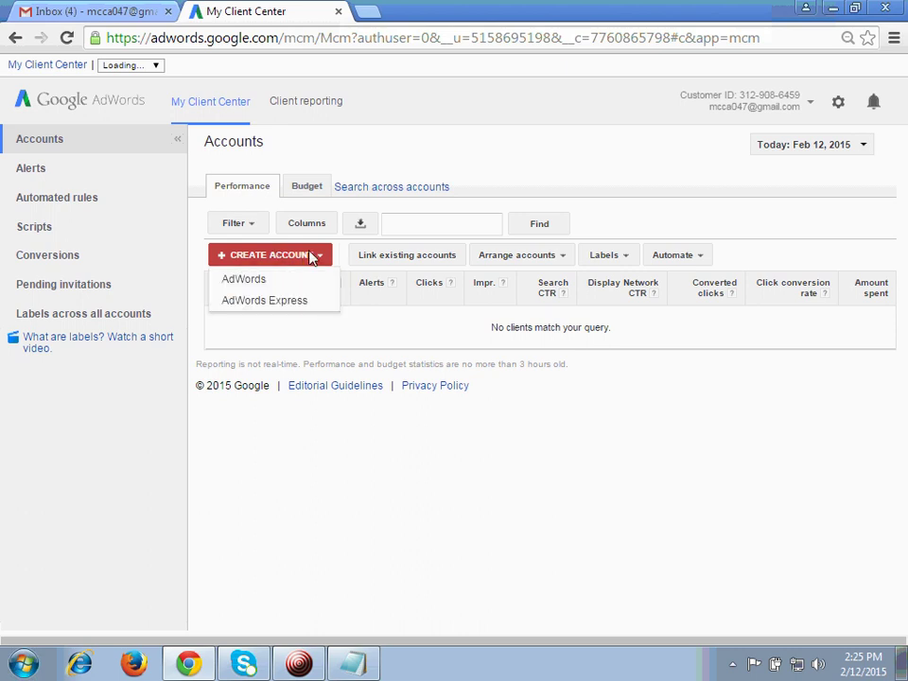
left_click(250, 284)
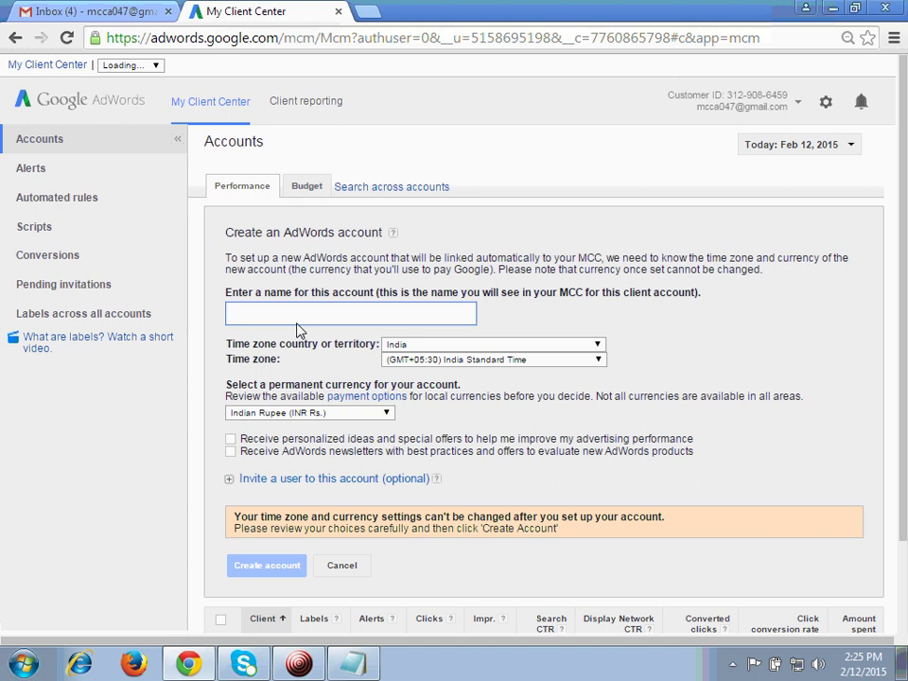
type("www")
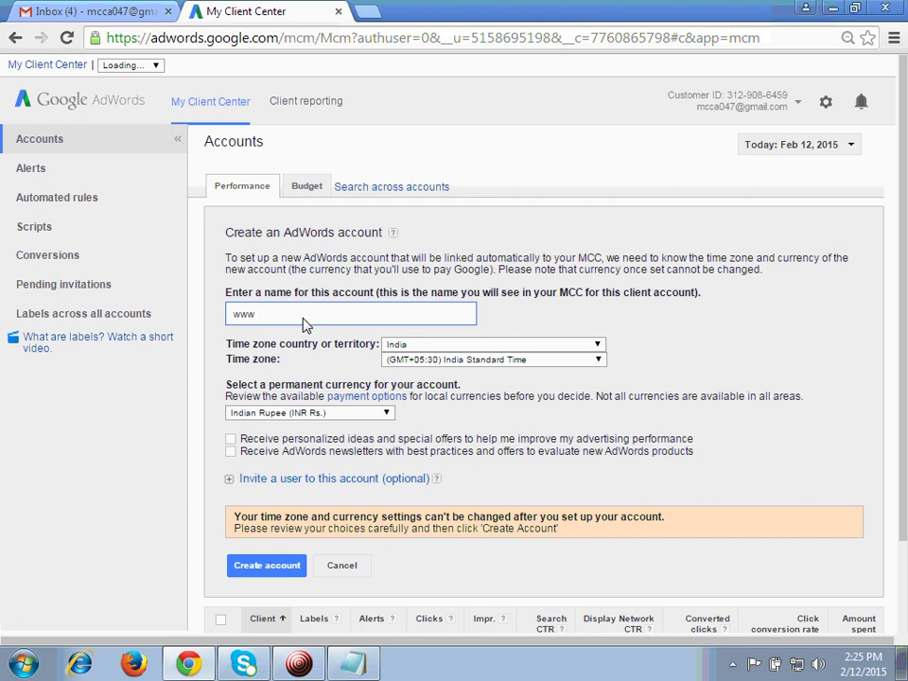
type(".test1.com")
left_click(733, 325)
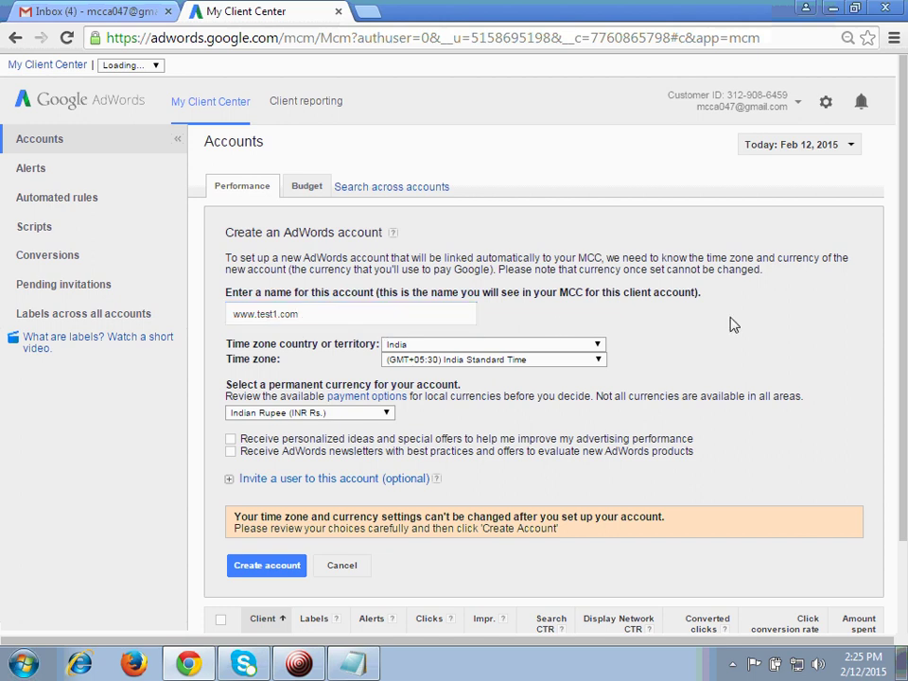
scroll(733, 325, "down", 2)
scroll(733, 325, "up", 1)
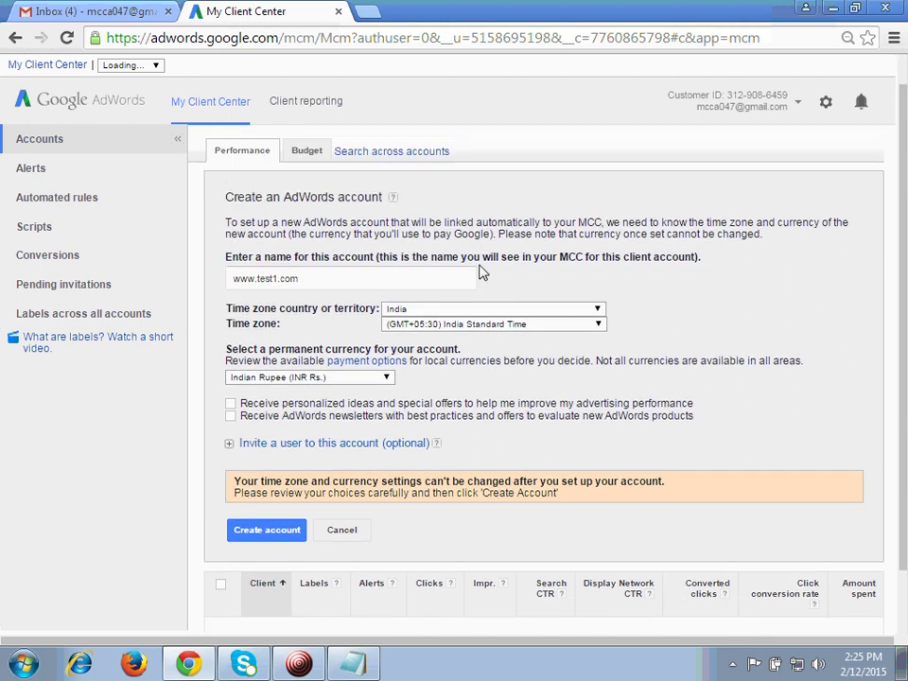
double_click(327, 284)
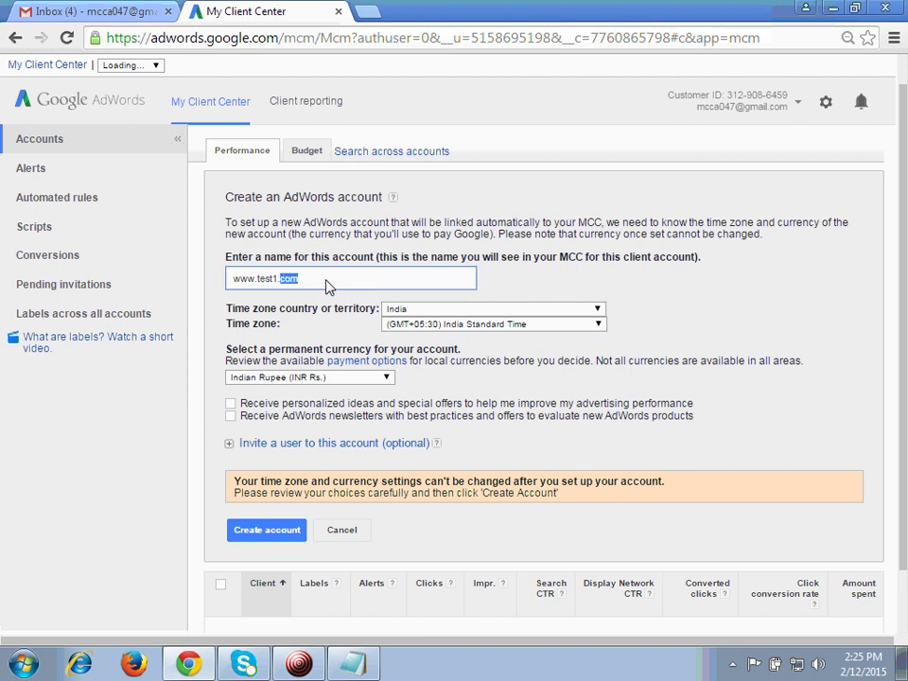
key("ctrl+a")
left_click(716, 289)
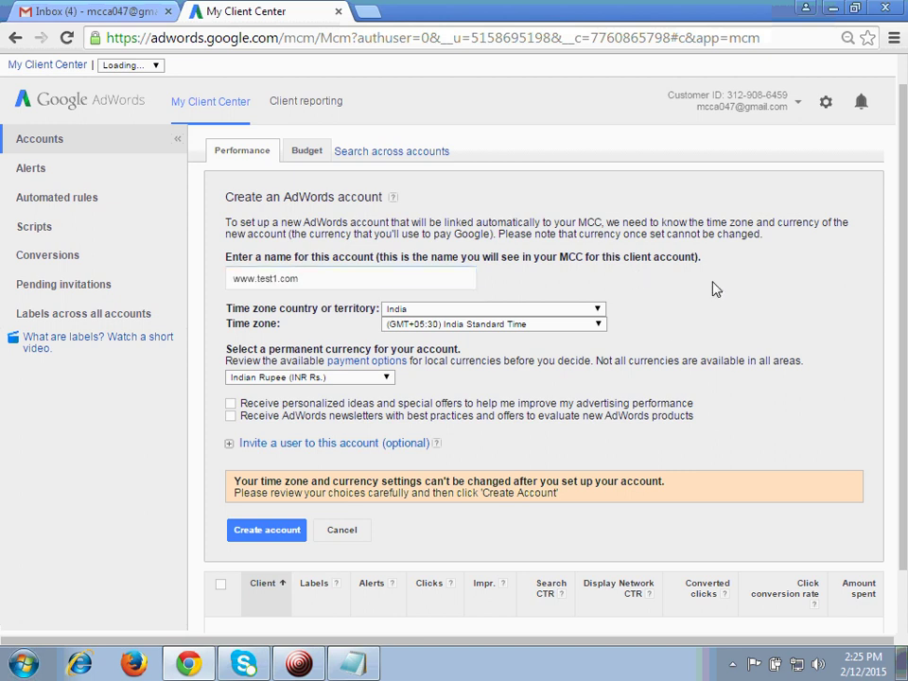
scroll(716, 288, "down", 1)
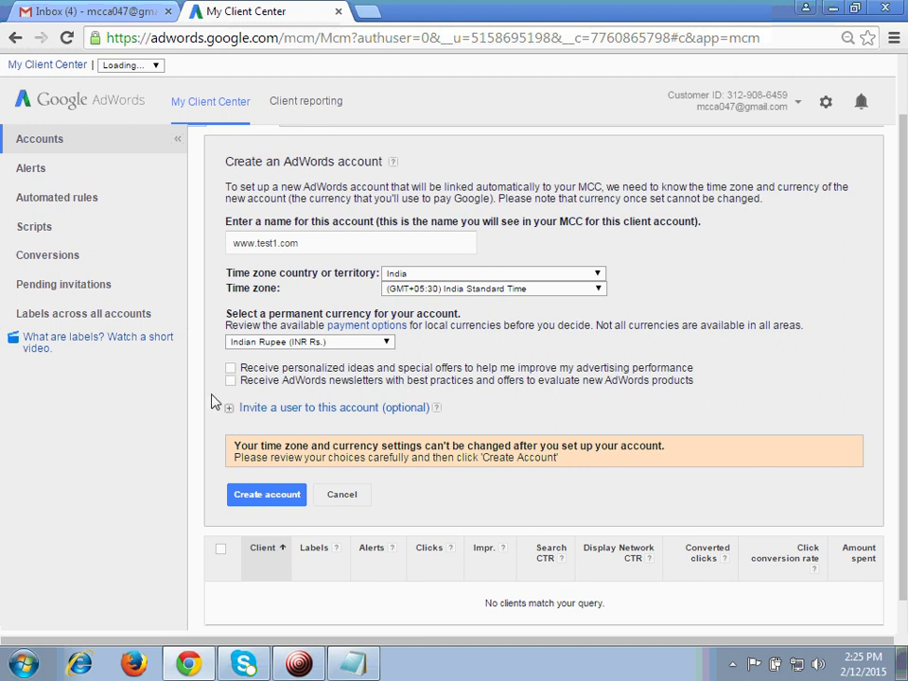
left_click(232, 369)
left_click(231, 381)
left_click(267, 495)
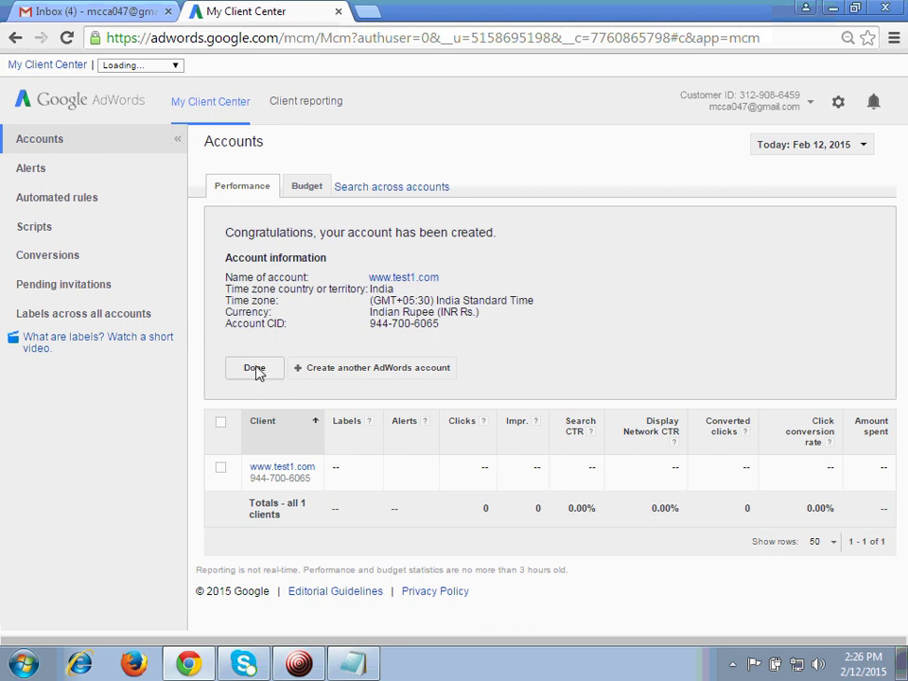
left_click(254, 368)
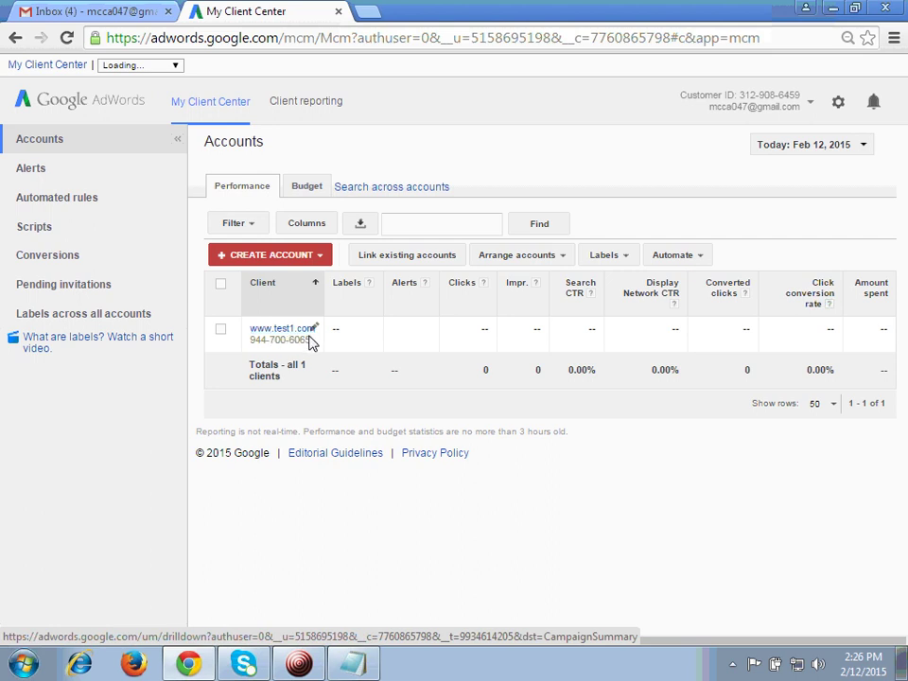
left_click(281, 331)
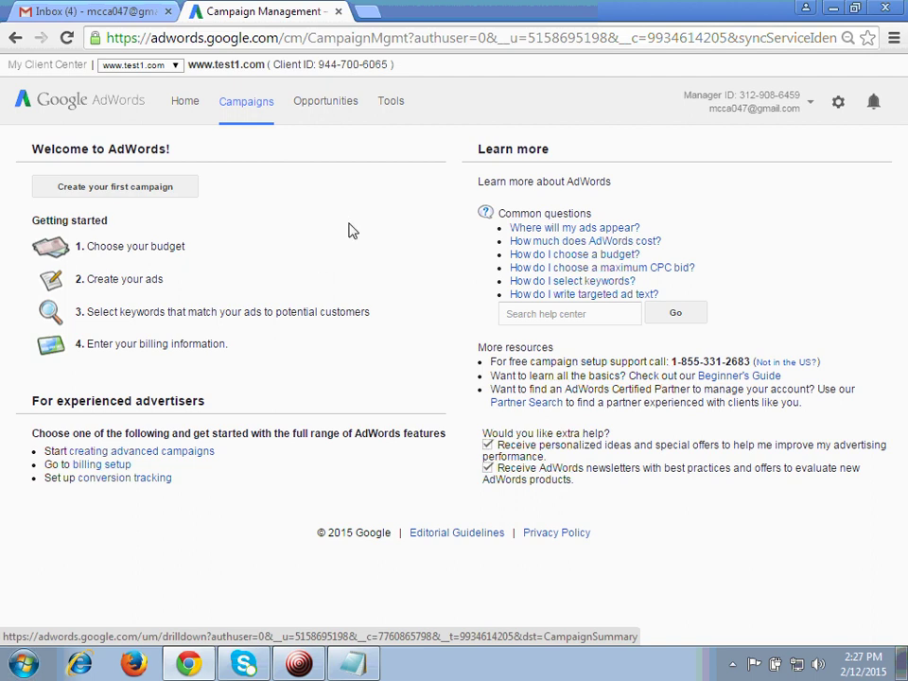
left_click(839, 108)
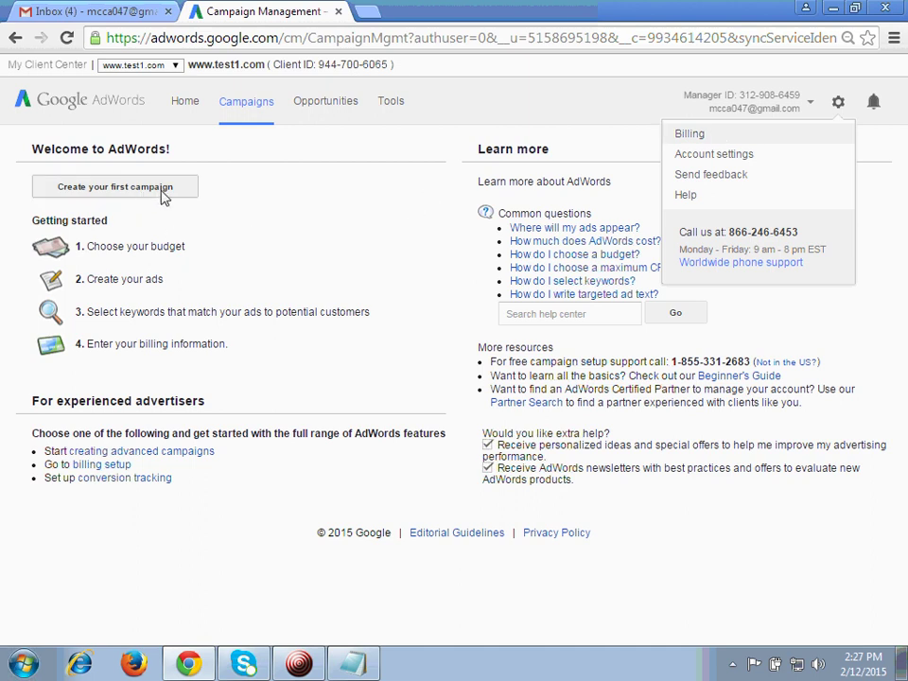
left_click(278, 184)
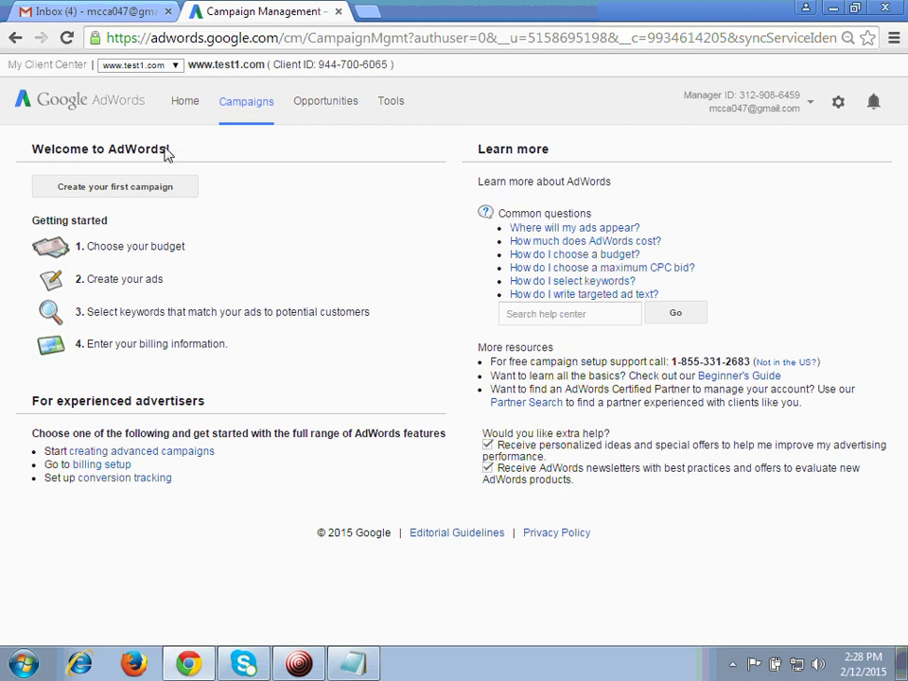
Step: Return to My Client Center and expand the CREATE ACCOUNT dropdown of account types
left_click(48, 68)
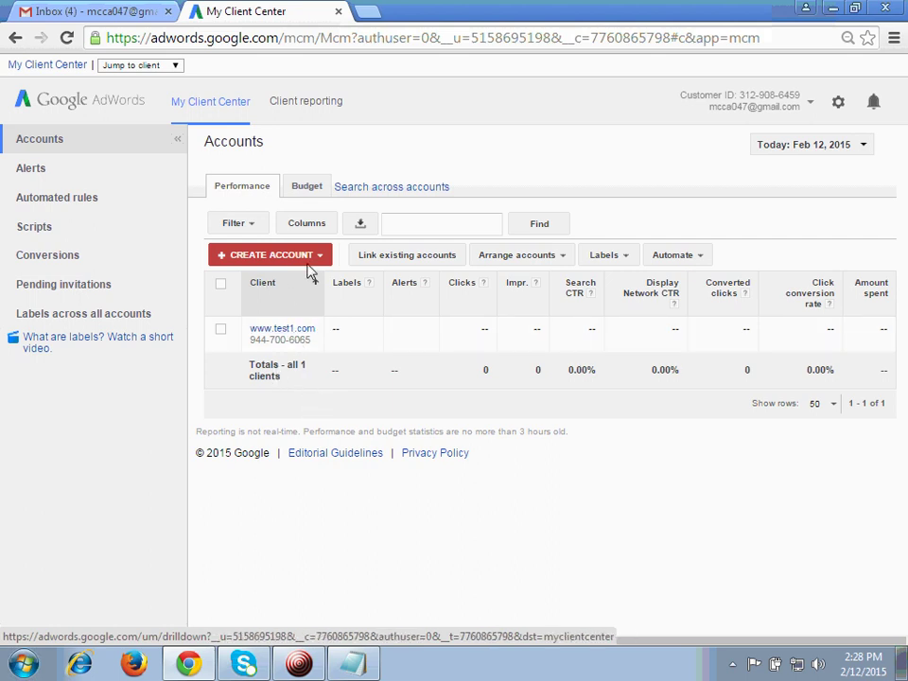
left_click(276, 257)
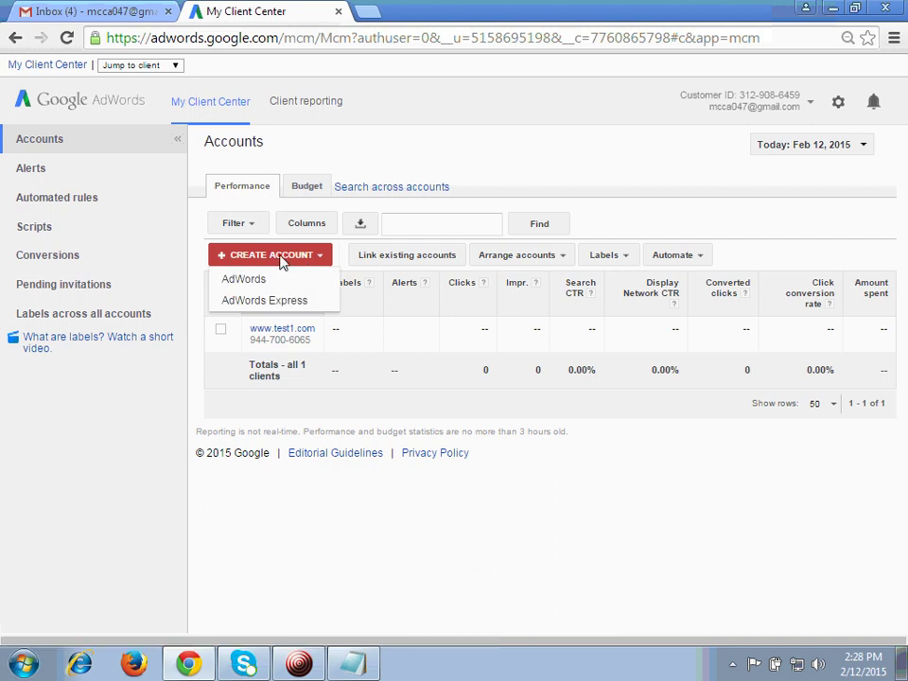
left_click(248, 282)
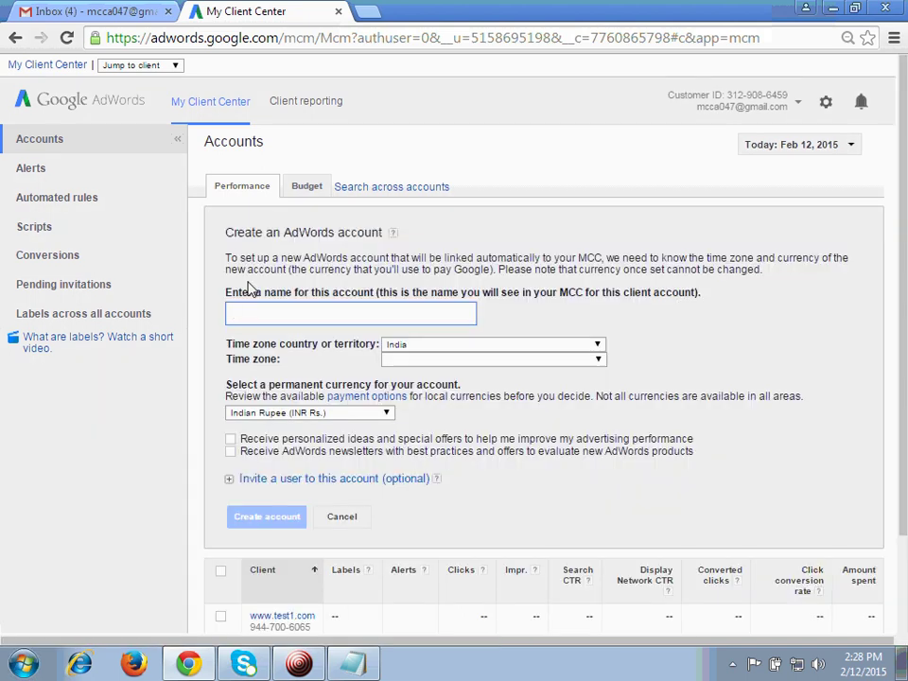
type("www")
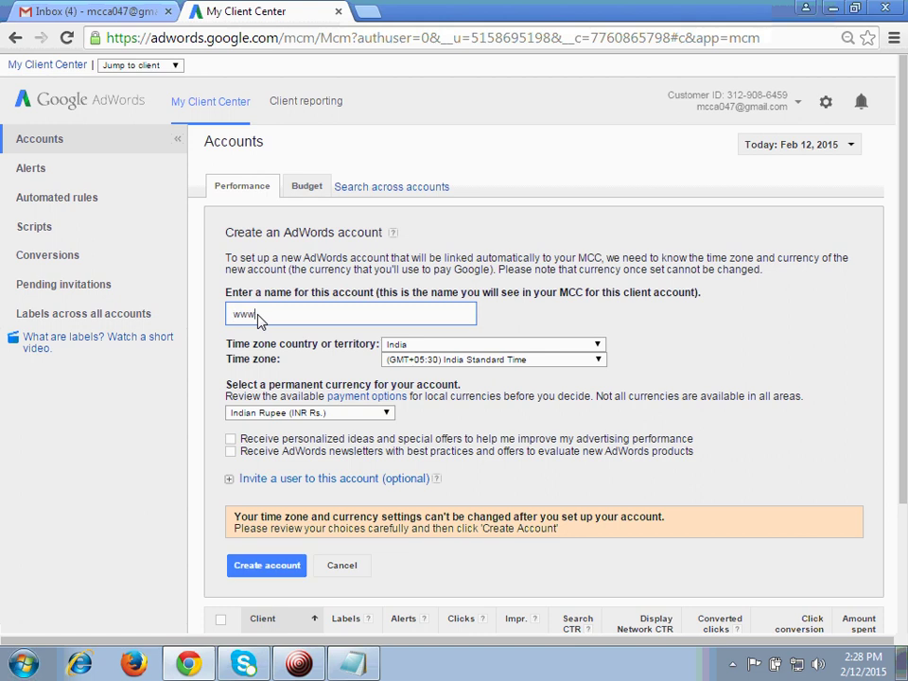
type(".testing2.com")
left_click(684, 371)
scroll(633, 371, "down", 1)
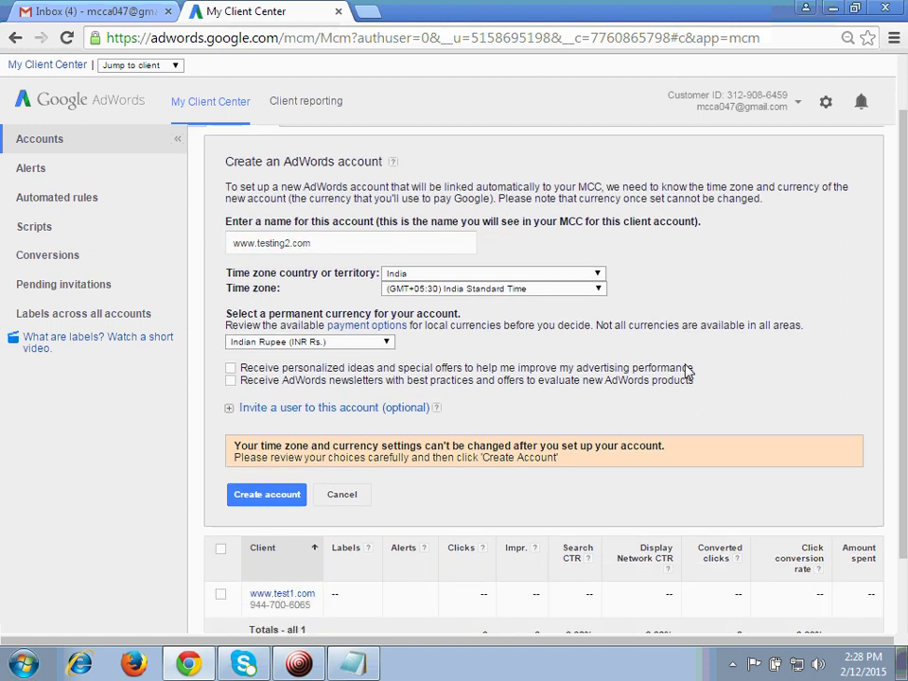
left_click(230, 368)
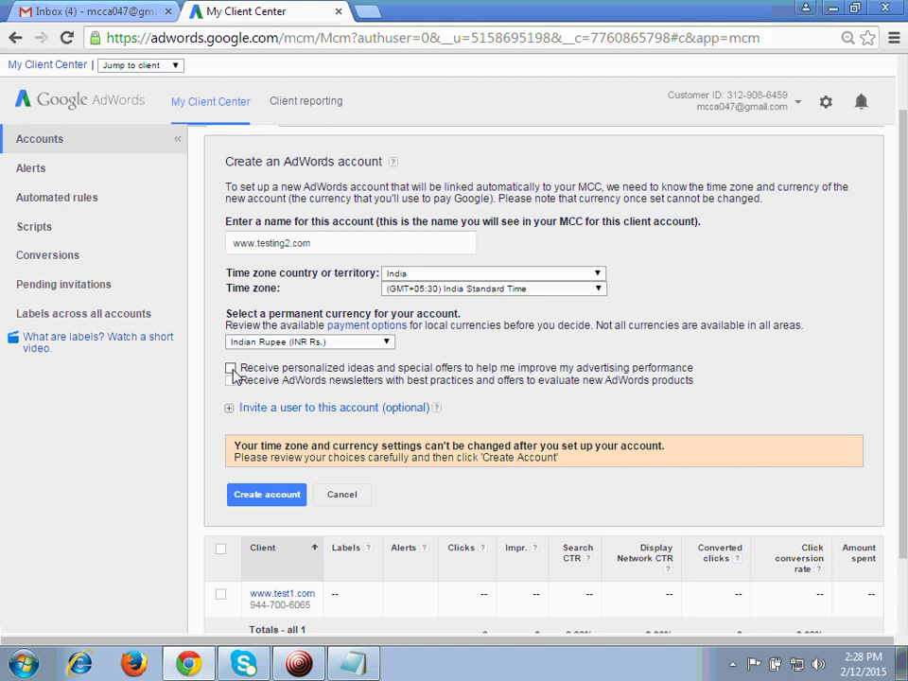
left_click(230, 380)
left_click(231, 380)
left_click(271, 501)
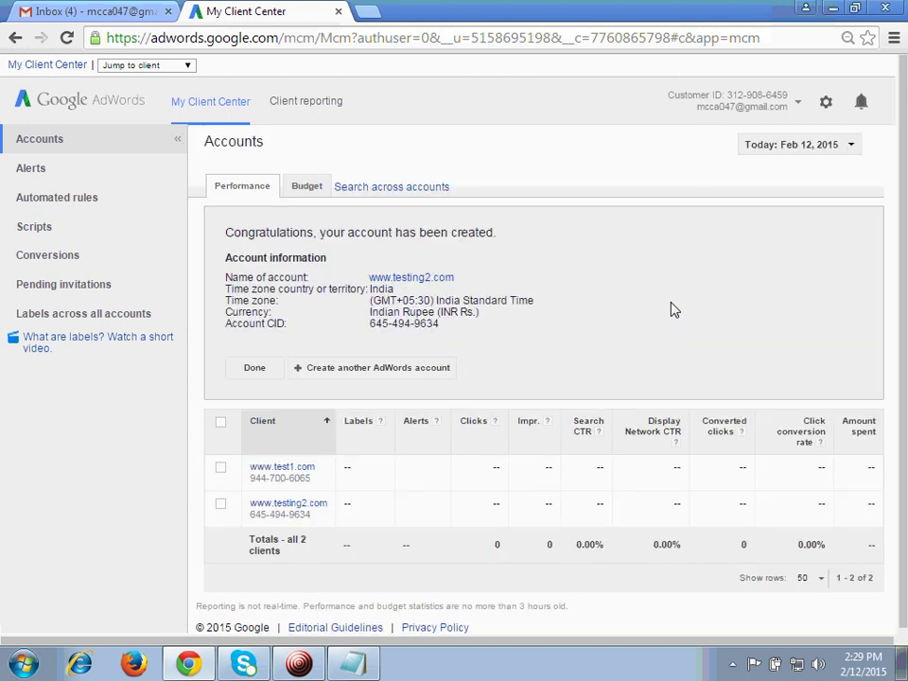
left_click(254, 369)
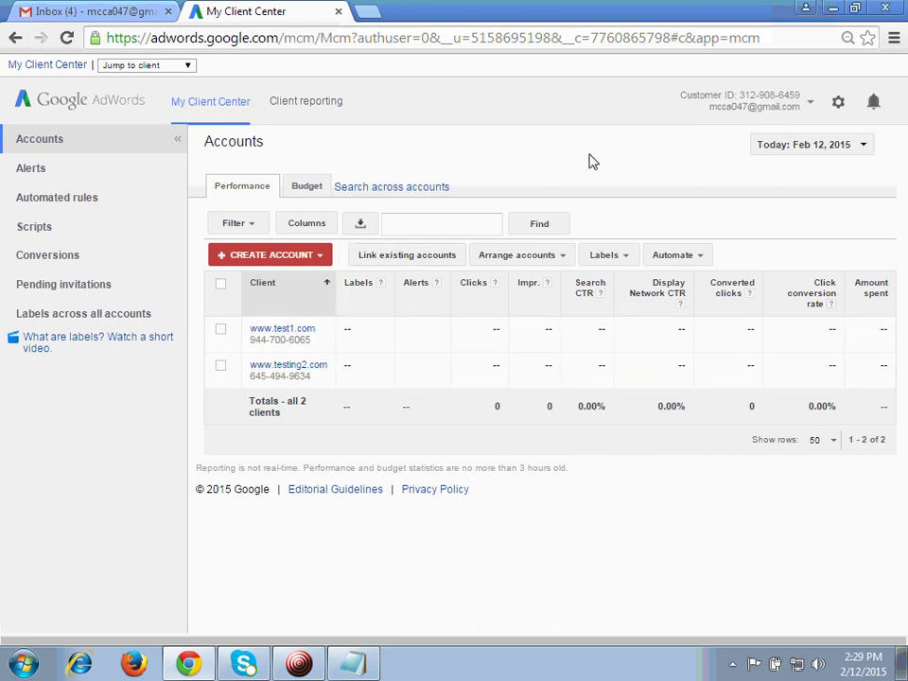
left_click(294, 366)
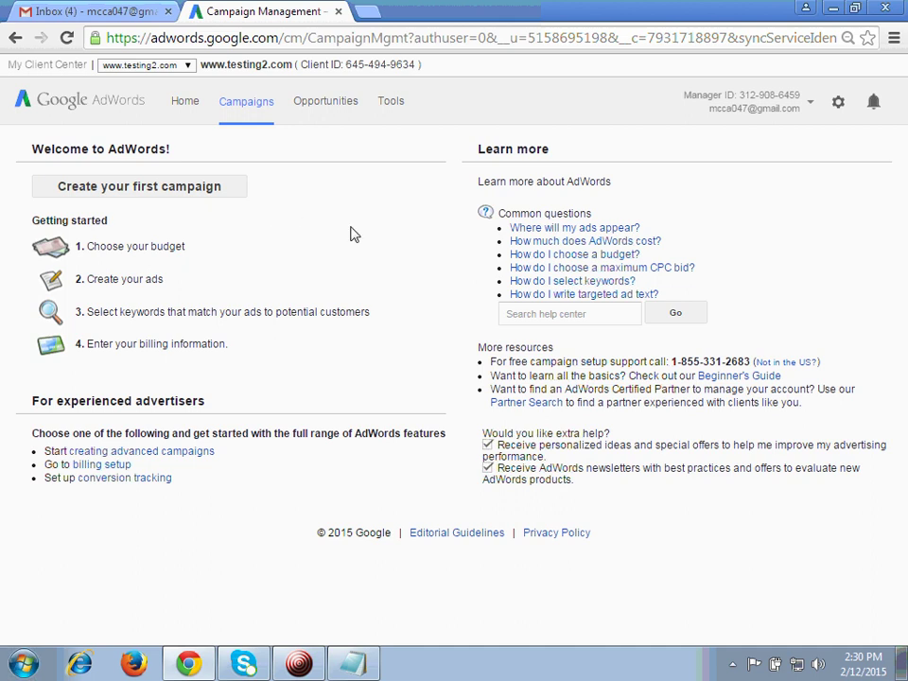
Step: Check the gear menu, then list the client accounts next to My Client Center
left_click(838, 101)
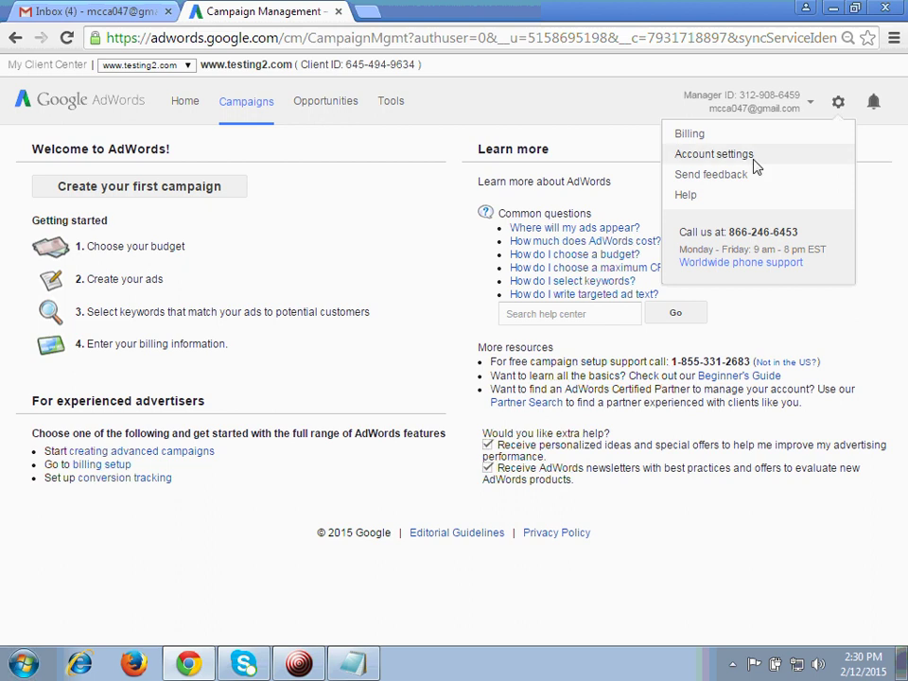
left_click(310, 241)
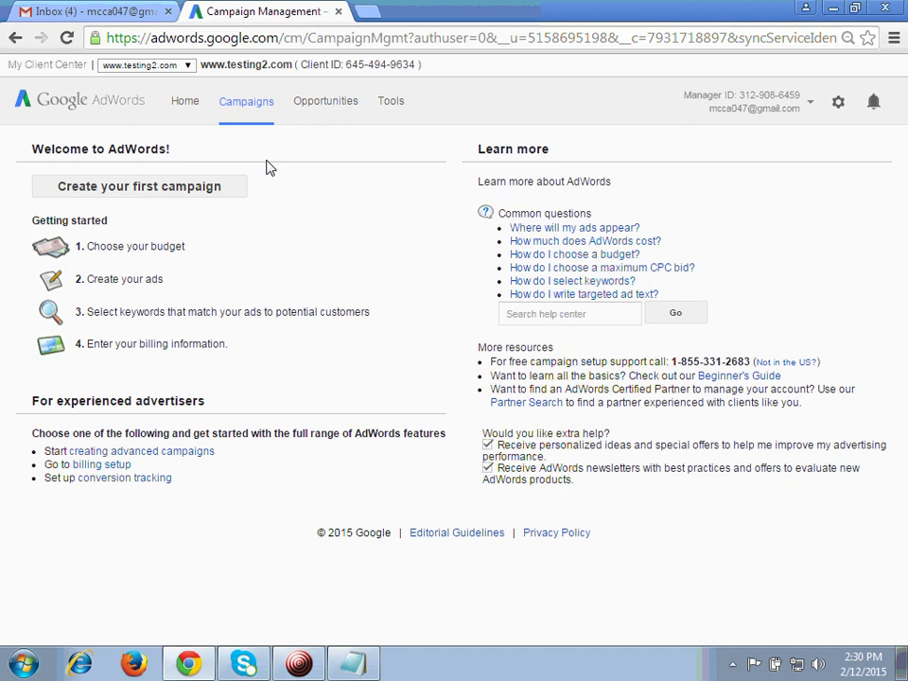
left_click(183, 67)
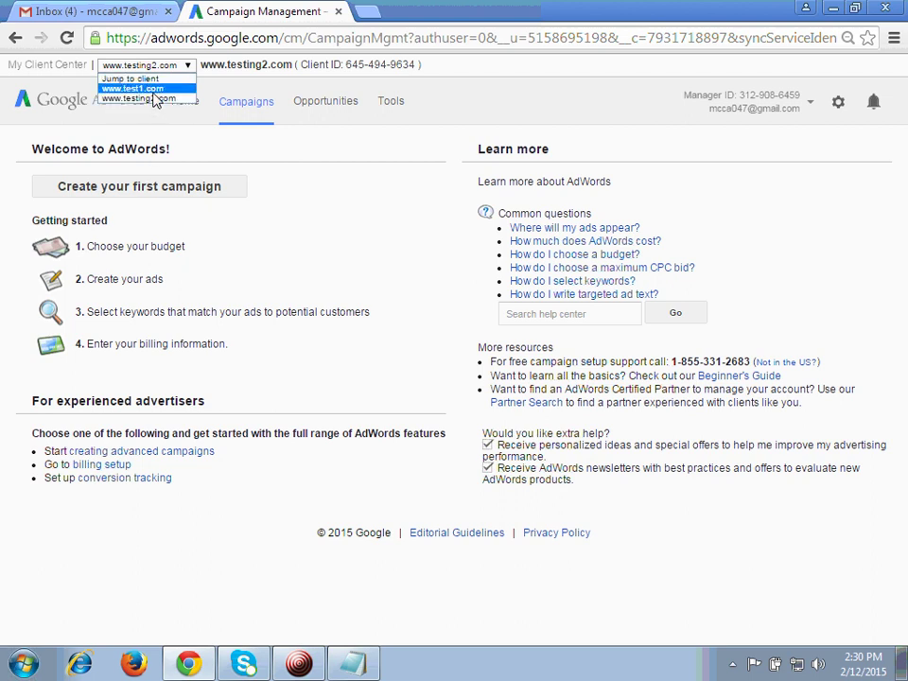
left_click(154, 92)
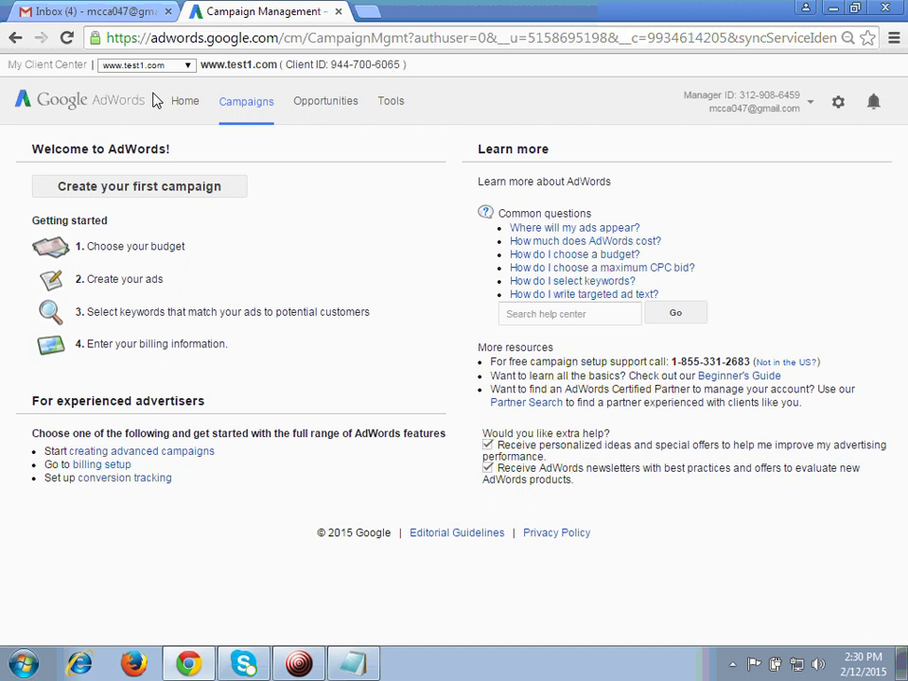
left_click(140, 65)
left_click(159, 98)
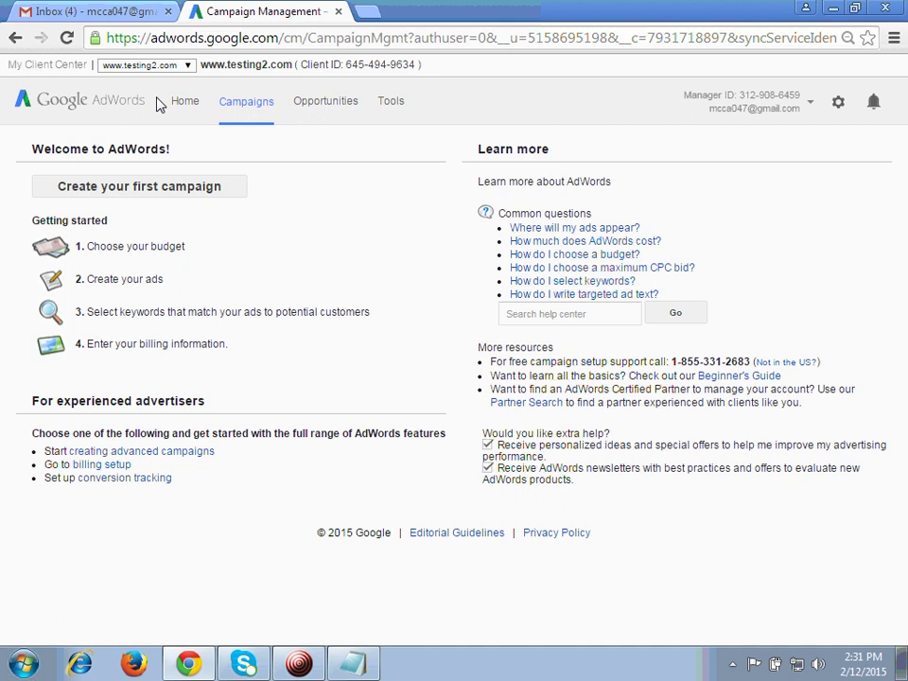
left_click(71, 63)
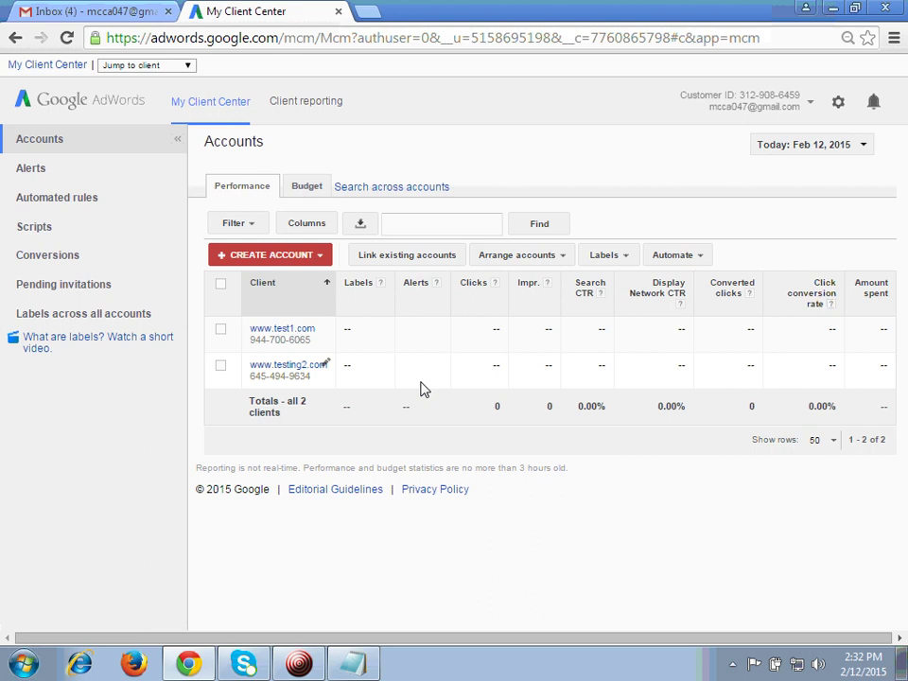
Step: Open an incognito Chrome window and load adwords.google.com, going via google.com
key("ctrl+shift+n")
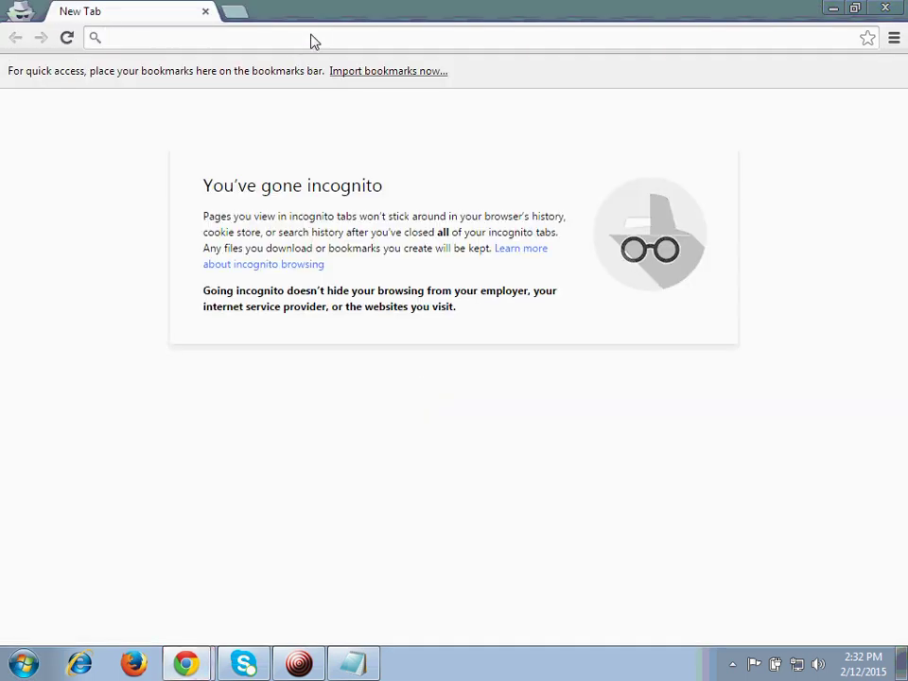
type("google.com")
key("Return")
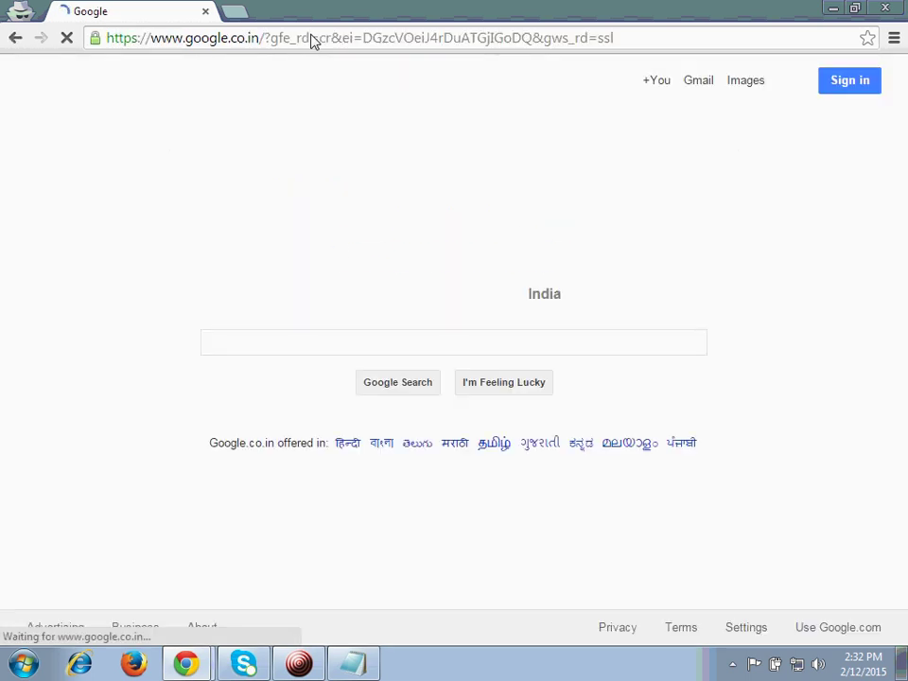
left_click(312, 38)
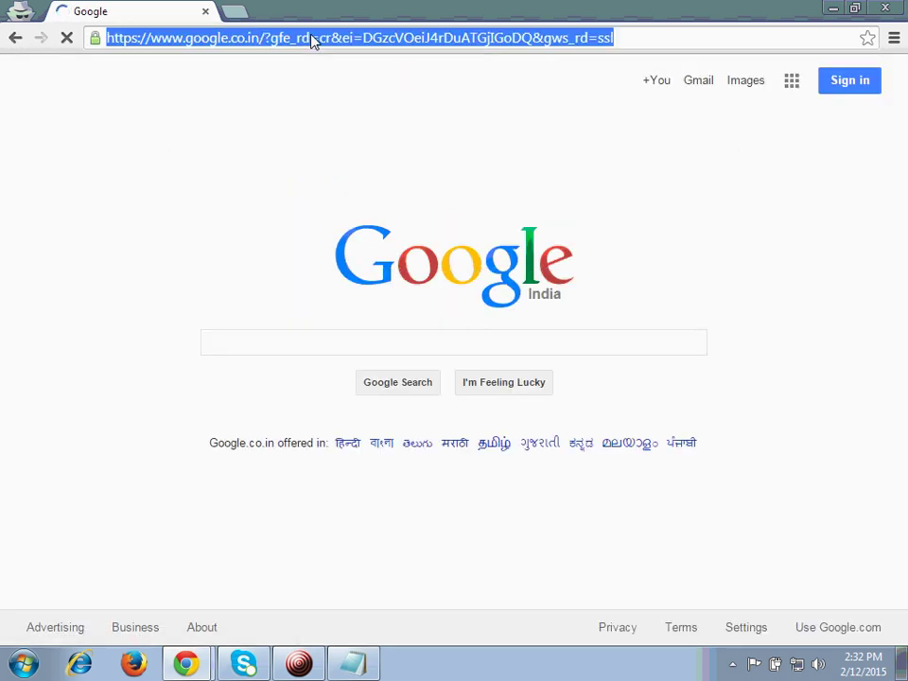
type("adword")
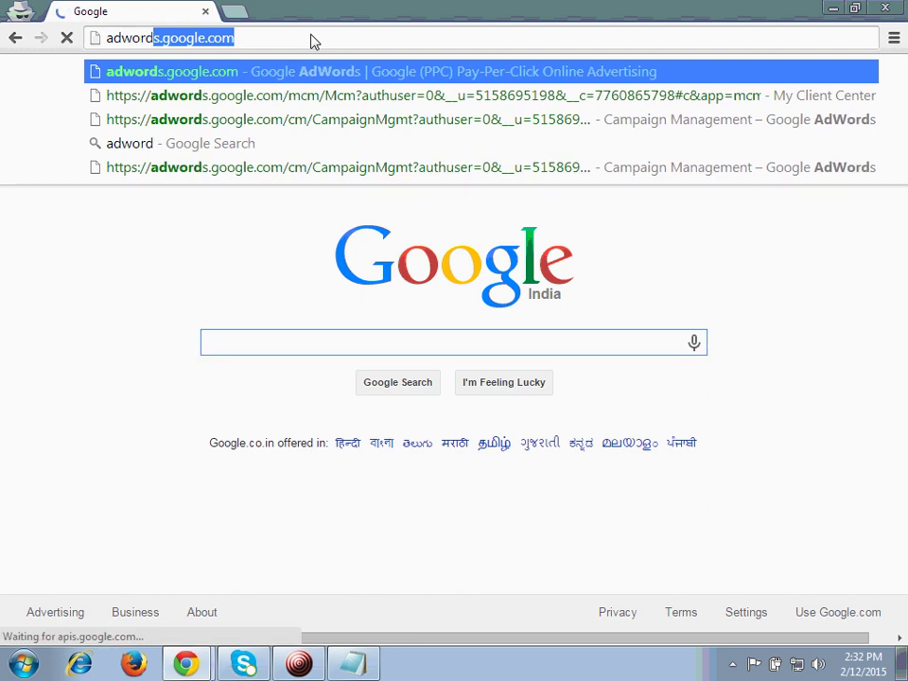
type("s.google.")
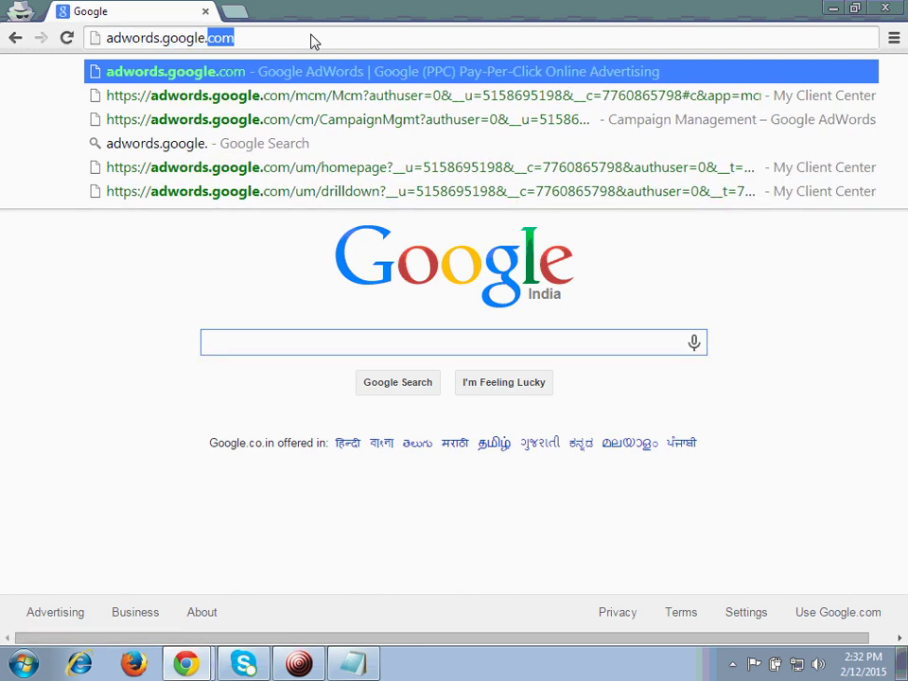
type("com")
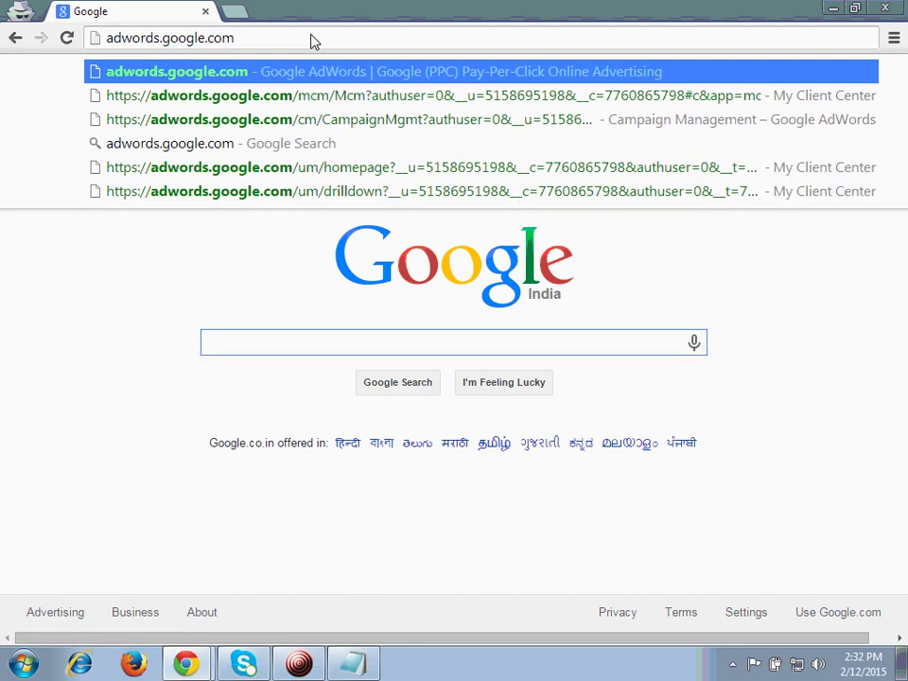
key("Return")
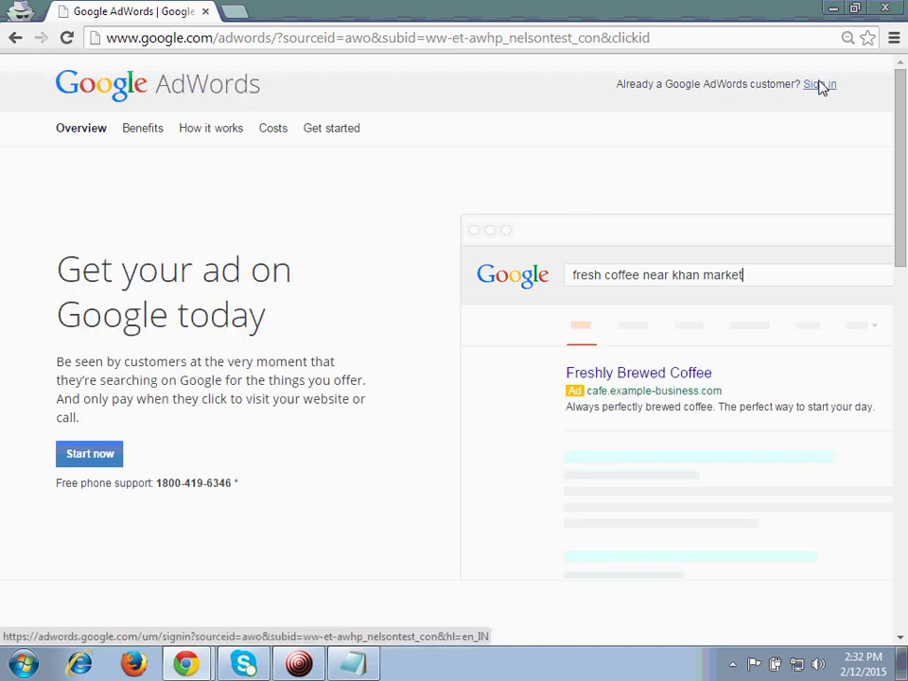
Step: Sign in to the client's AdWords account with its e-mail and password, without staying signed in
left_click(820, 85)
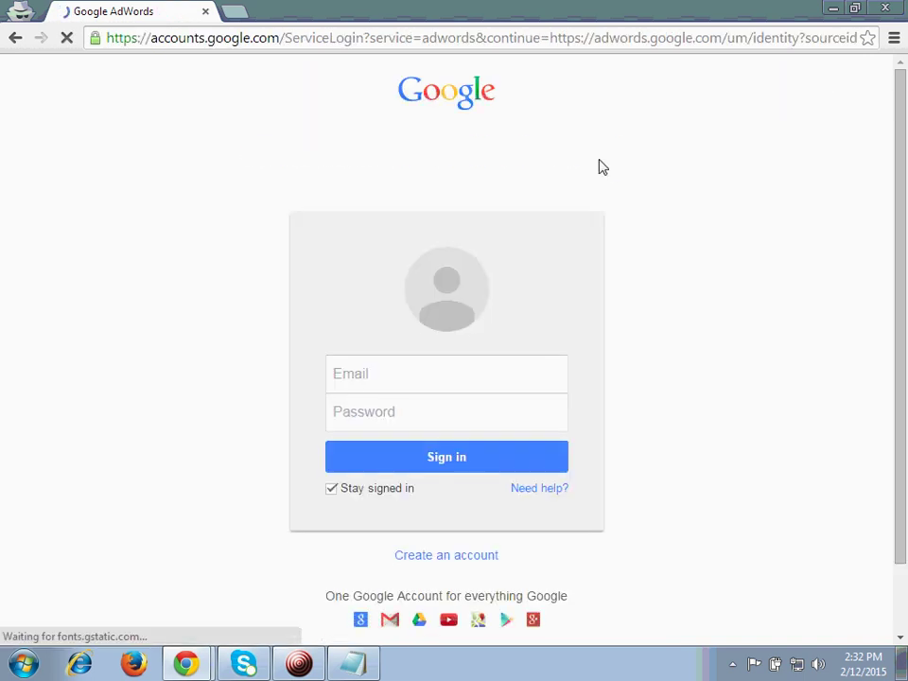
left_click(333, 504)
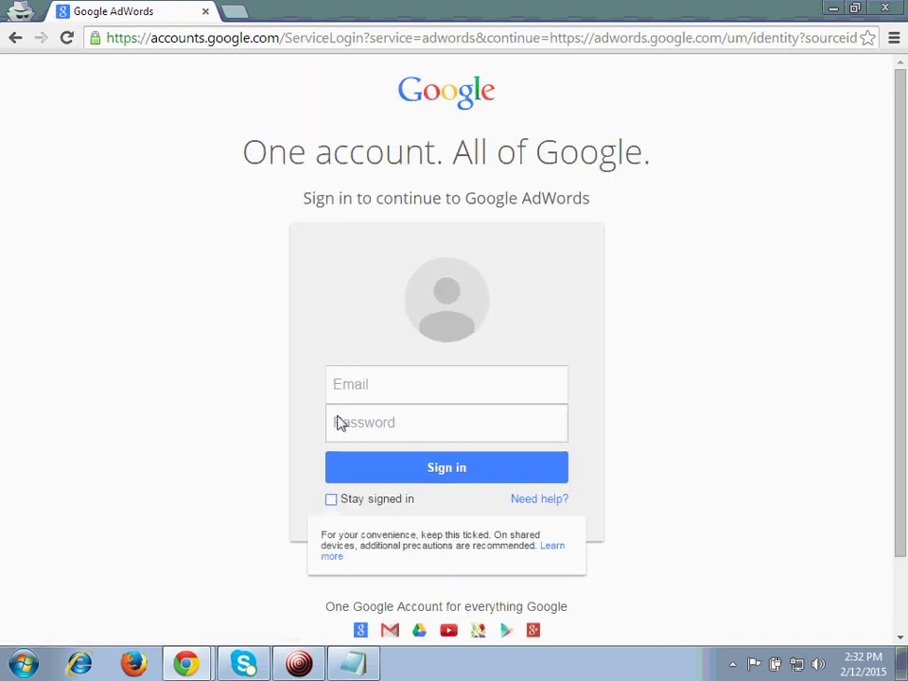
left_click(371, 389)
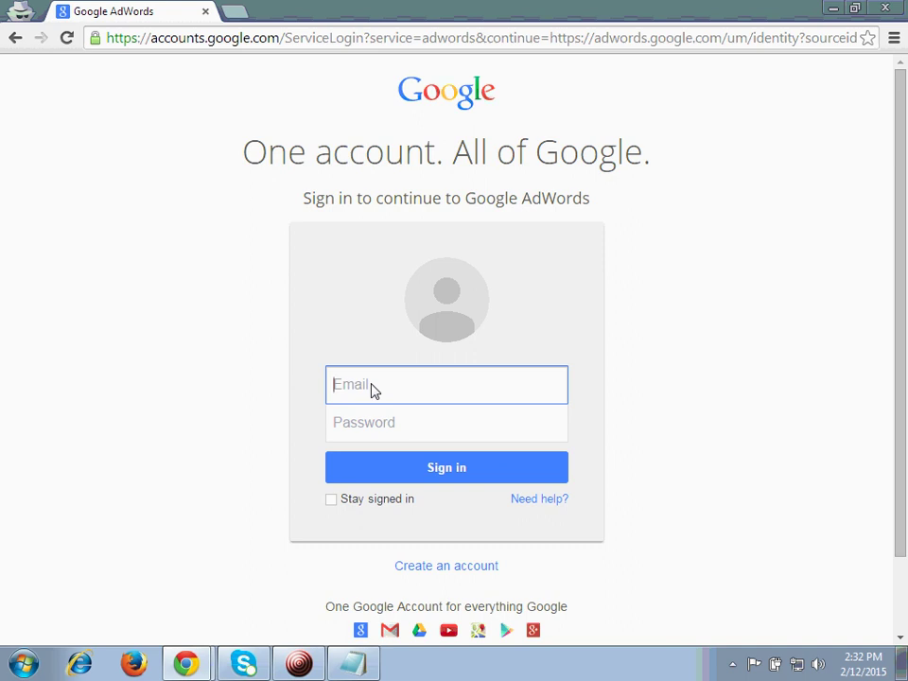
type("ppcexpertclasses.com")
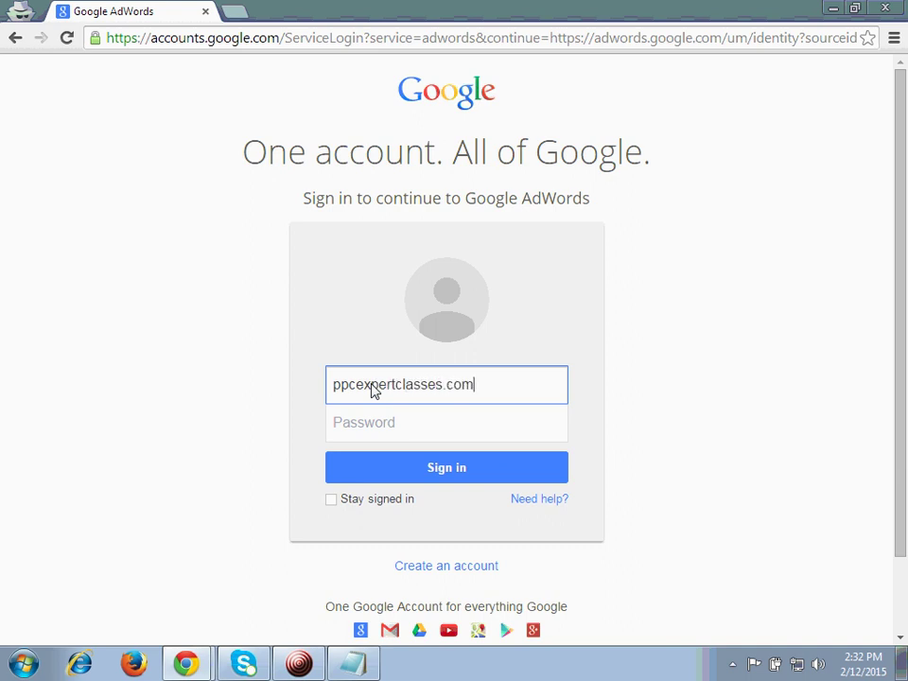
key("Tab")
type("•••••••••")
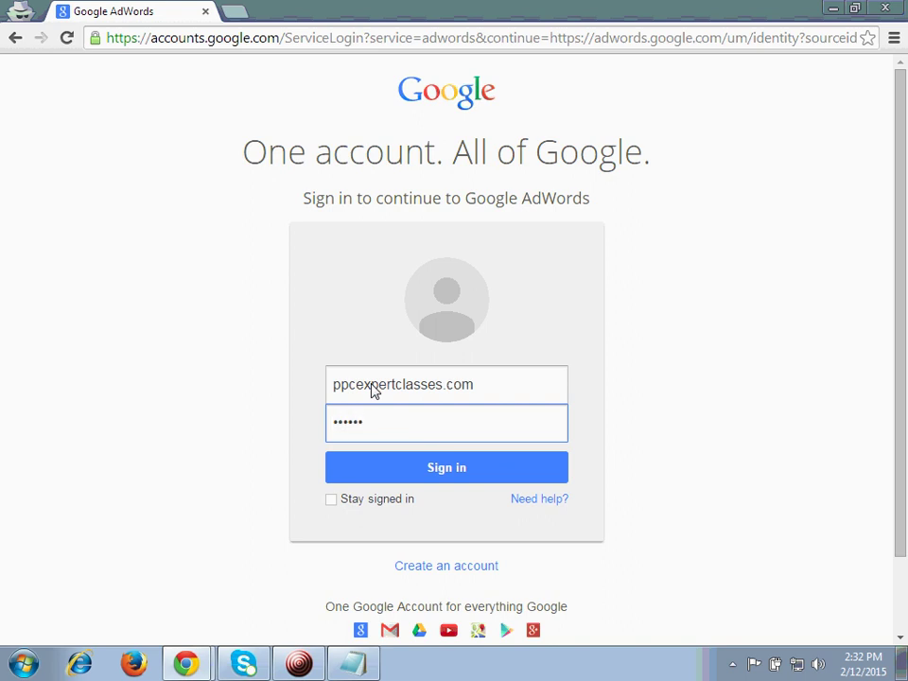
key("Return")
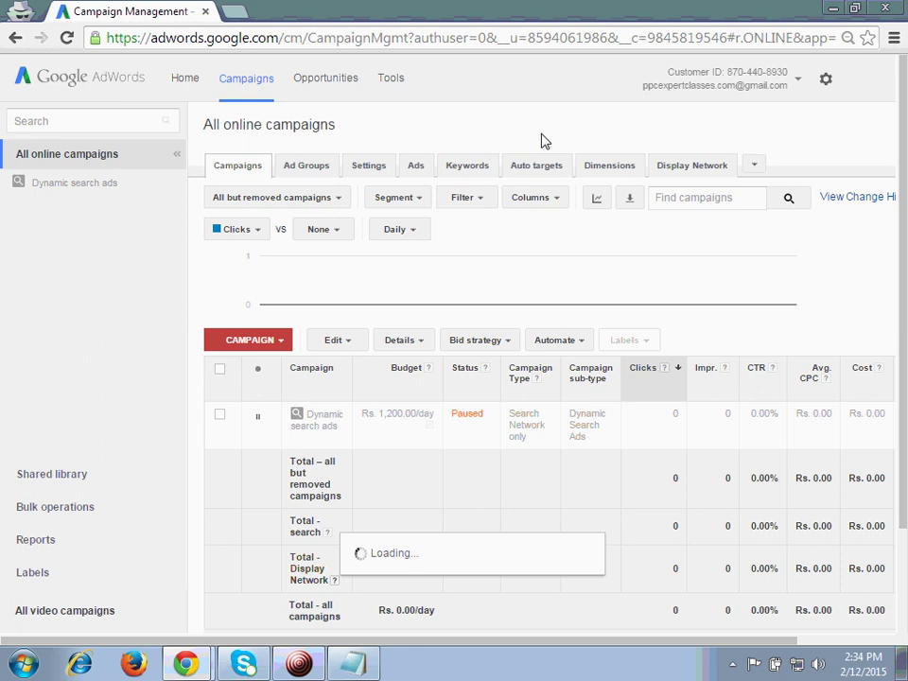
Step: Reload the campaigns overview and select the Customer ID in the header for copying
left_click(83, 84)
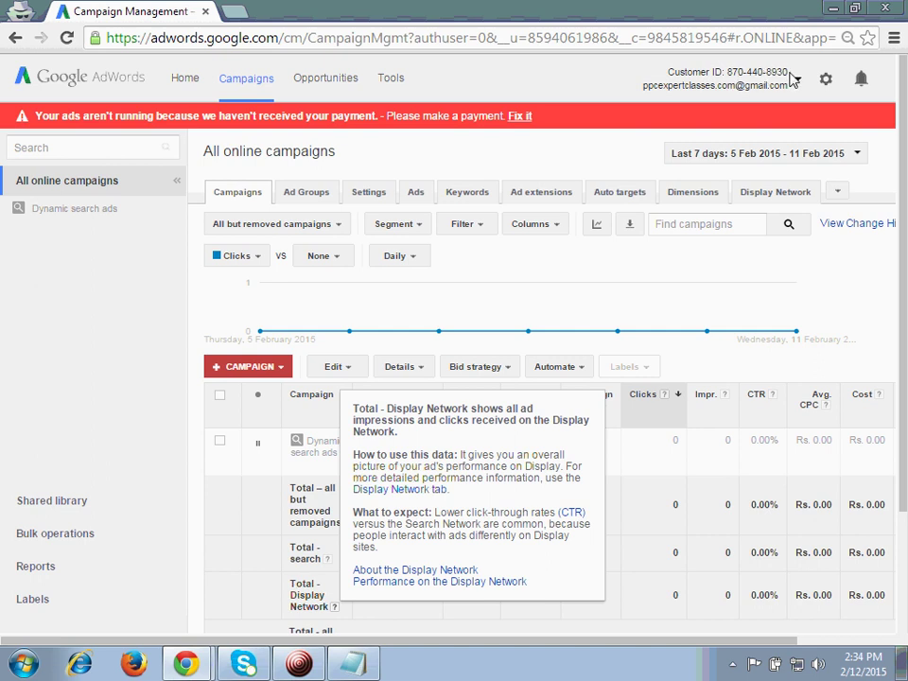
left_click_drag(792, 78, 731, 83)
key("ctrl+c")
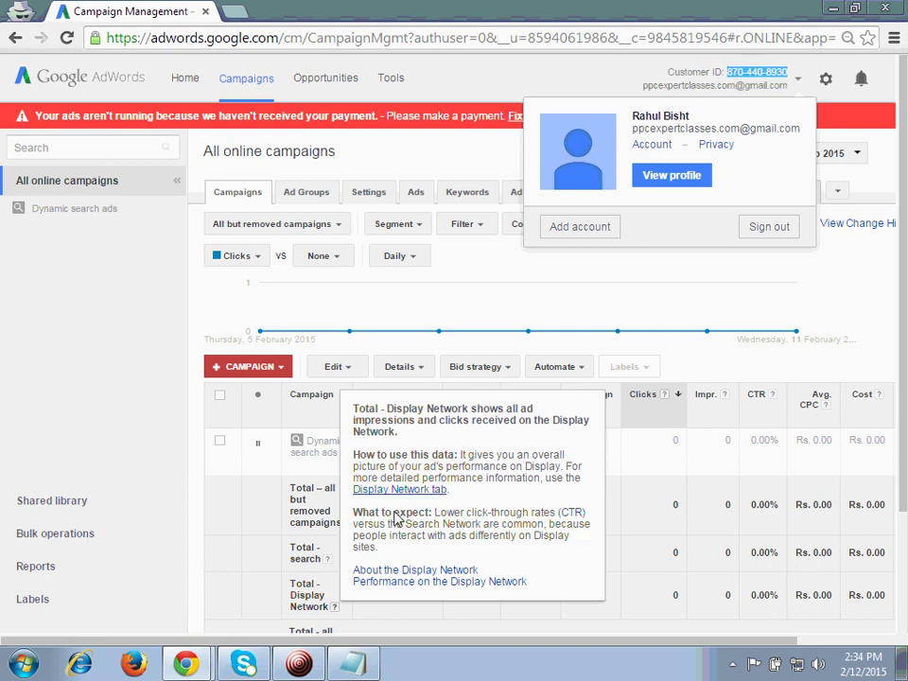
Step: Paste the copied customer ID into a new Notepad note, then minimize it
left_click(353, 664)
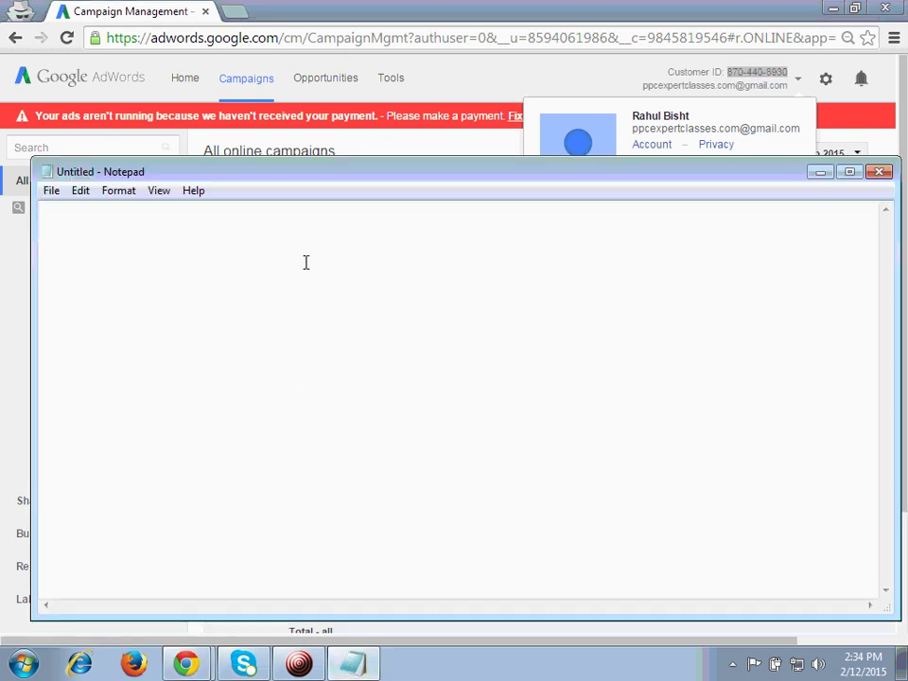
key("ctrl+v")
left_click(821, 173)
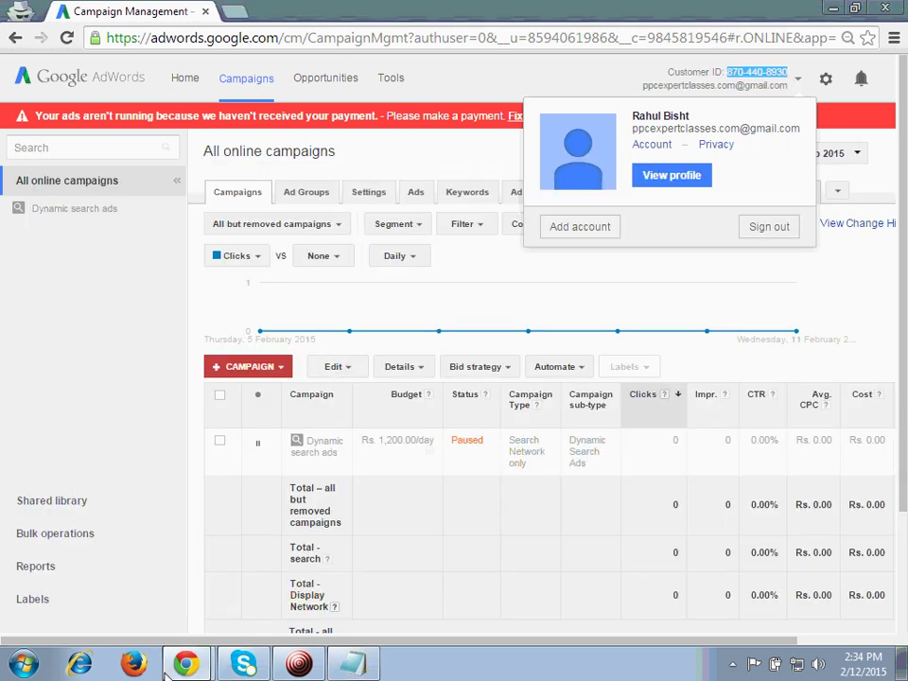
Step: In the manager account's Chrome window, start Link existing accounts from My Client Center
left_click(200, 667)
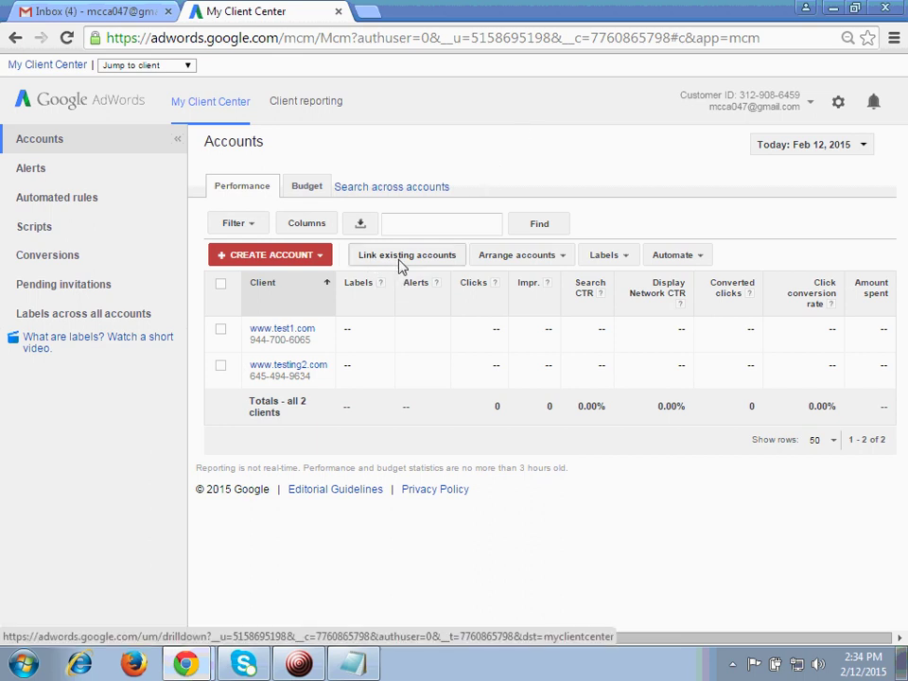
left_click(427, 262)
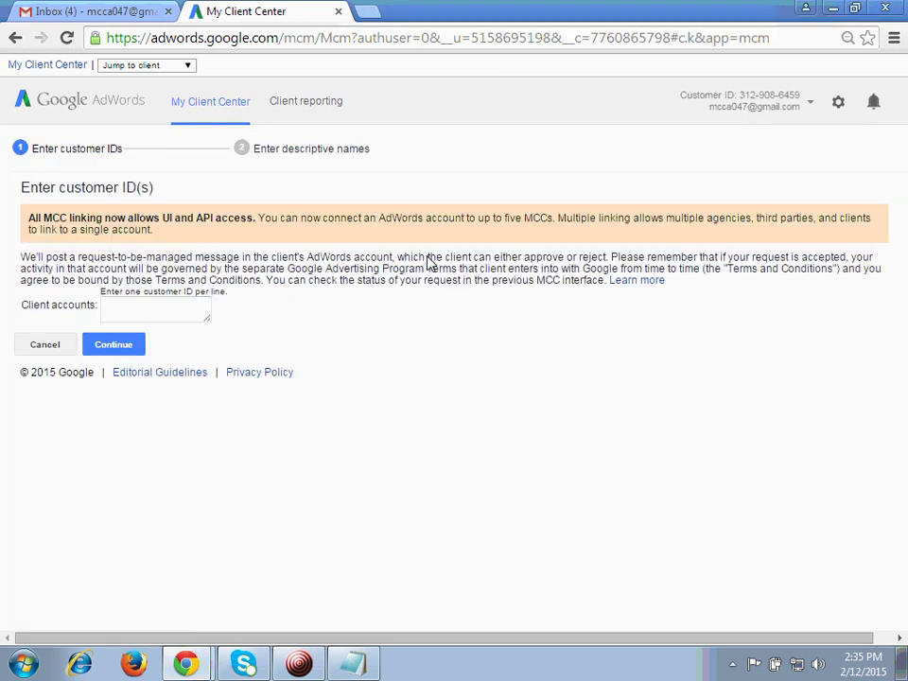
left_click(192, 308)
key("ctrl+v")
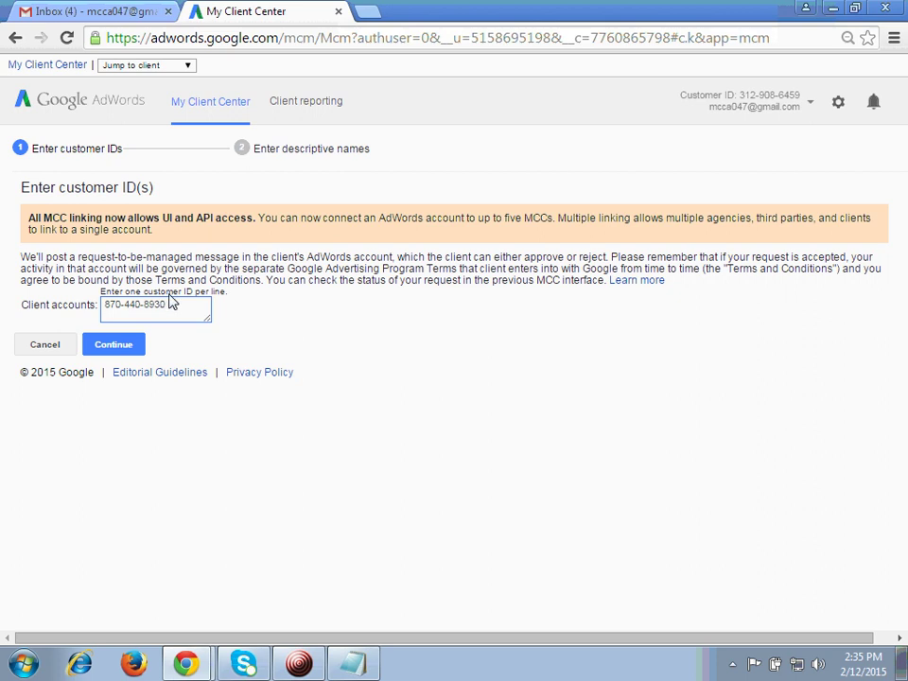
left_click(121, 348)
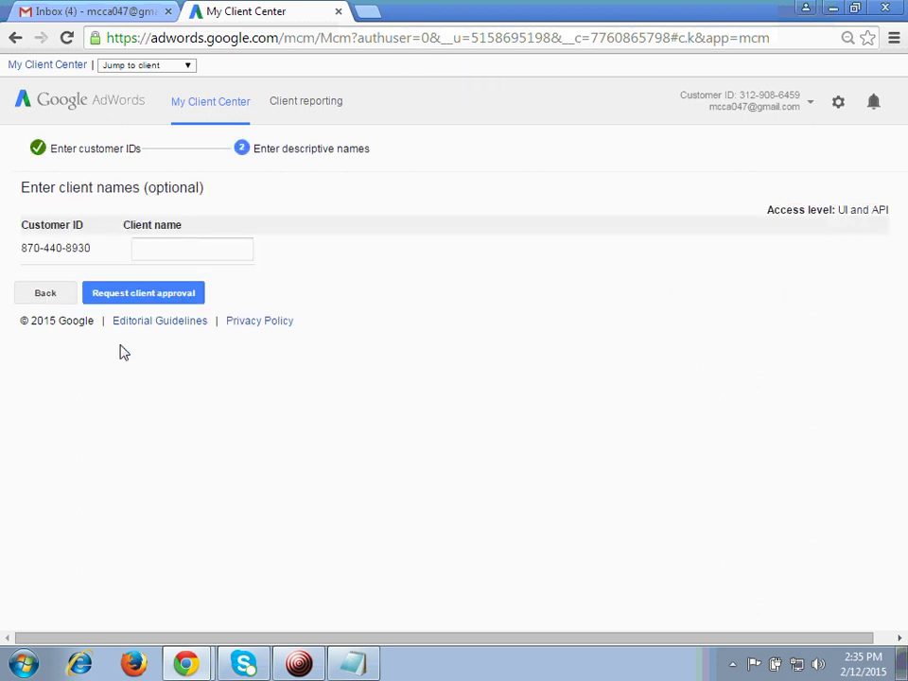
left_click(174, 252)
type("www")
type(".ppcexper")
type("tclasses")
type(".com")
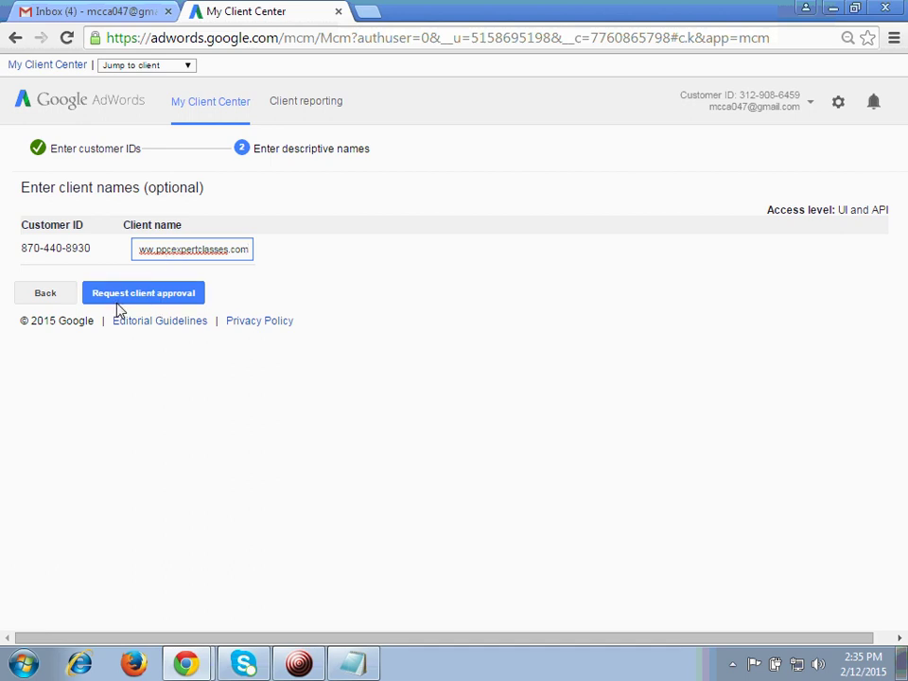
left_click(153, 299)
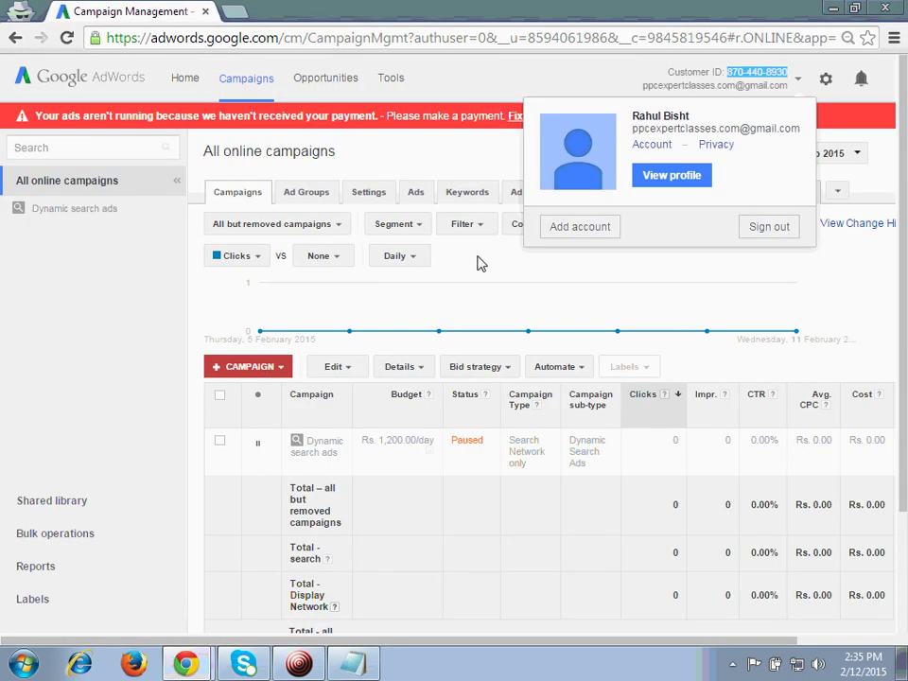
Step: In the client account window, open Account settings from the gear menu
left_click(482, 149)
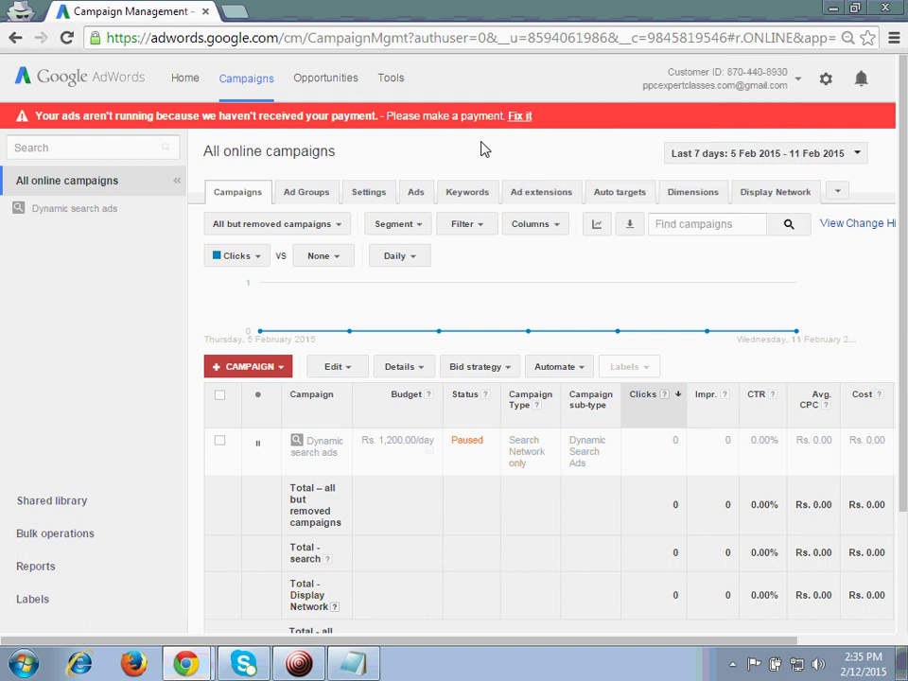
left_click(826, 81)
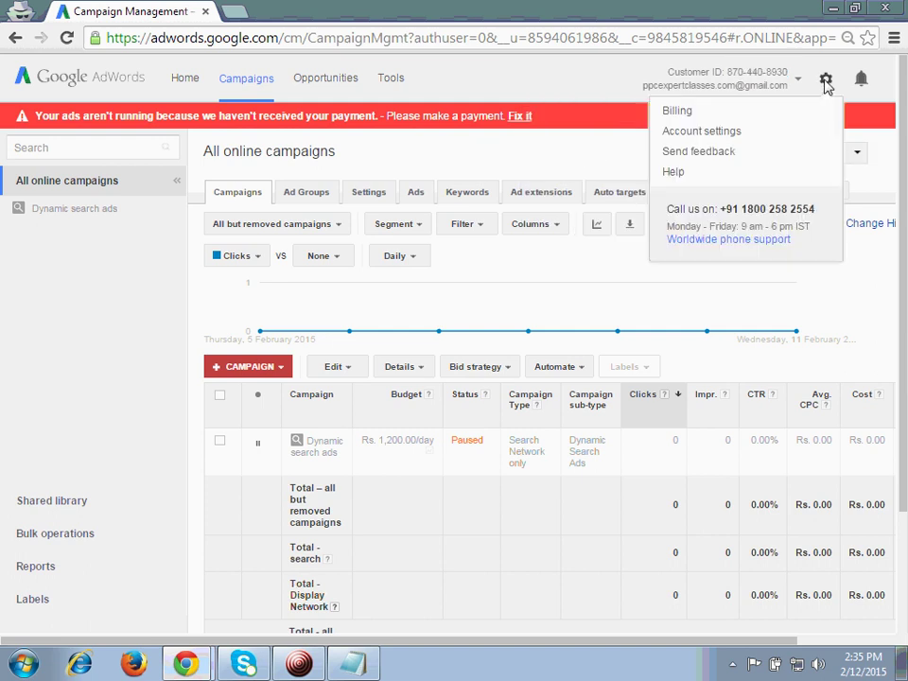
left_click(705, 137)
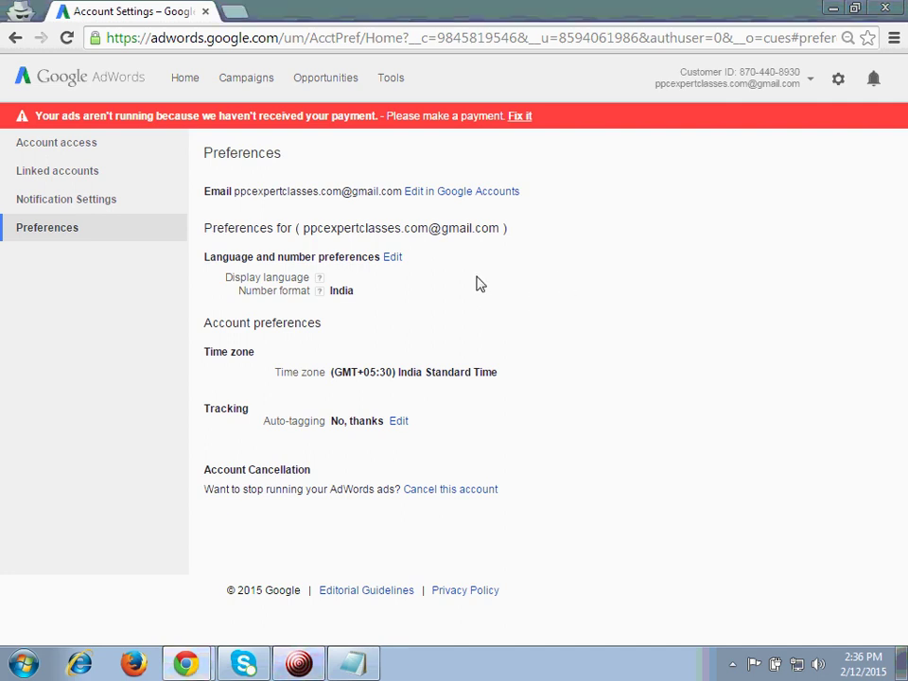
Step: Under Account access, accept My Client Center's user interface and API access request and confirm
left_click(62, 149)
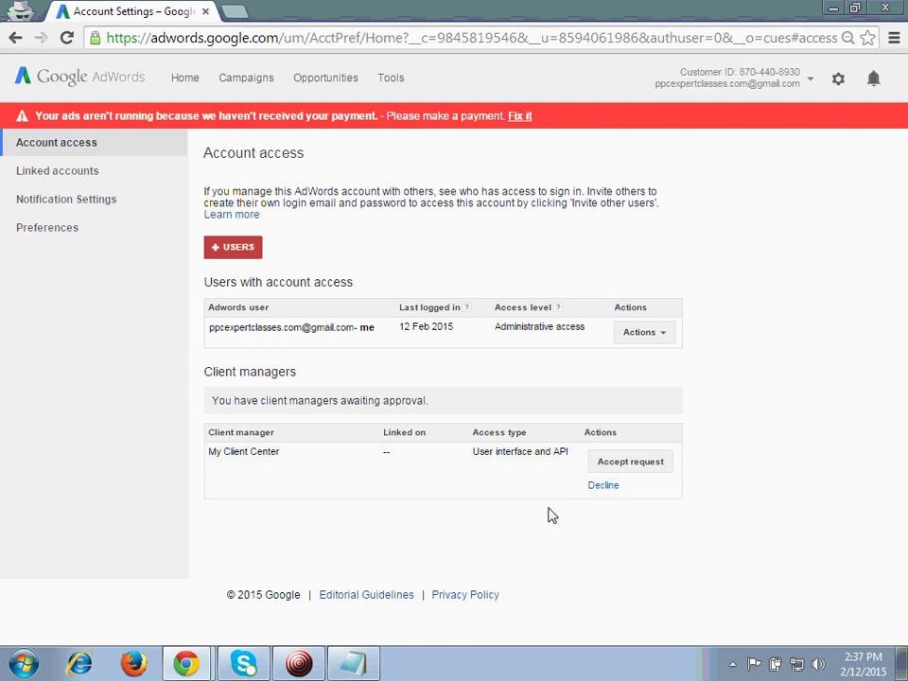
left_click(638, 472)
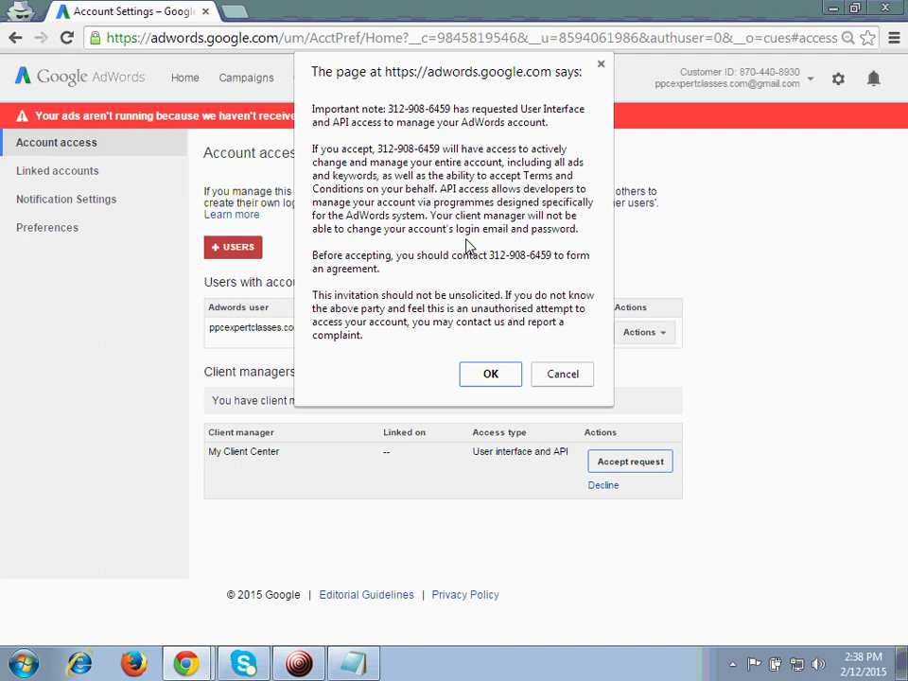
left_click(495, 379)
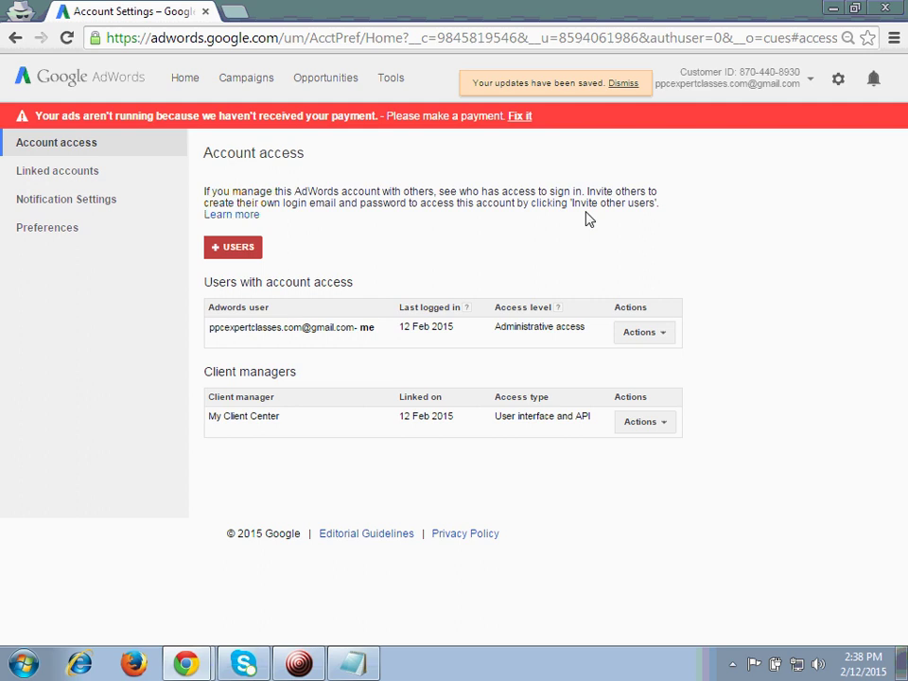
left_click(623, 85)
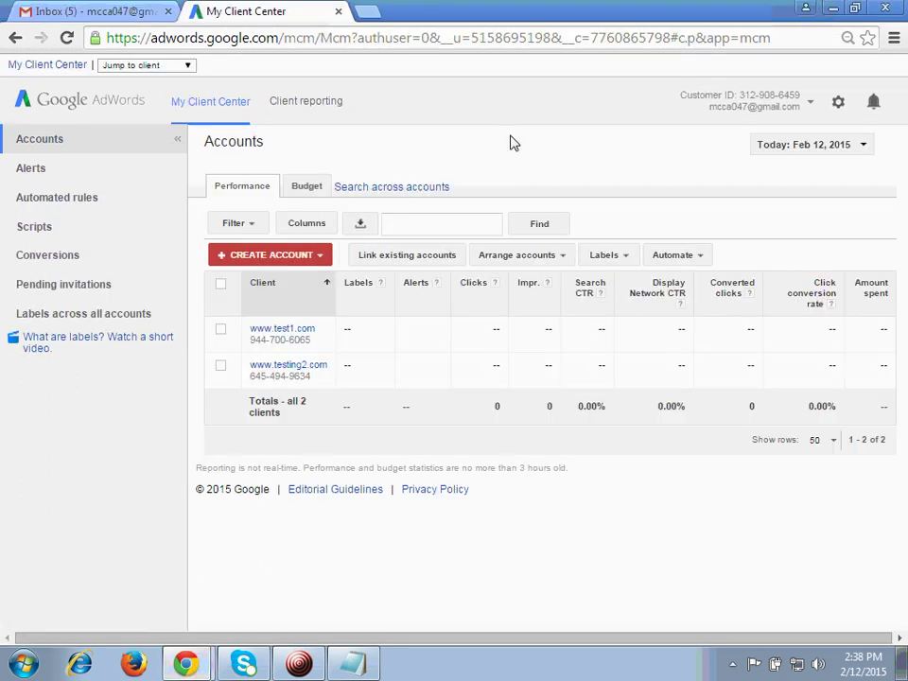
key("F5")
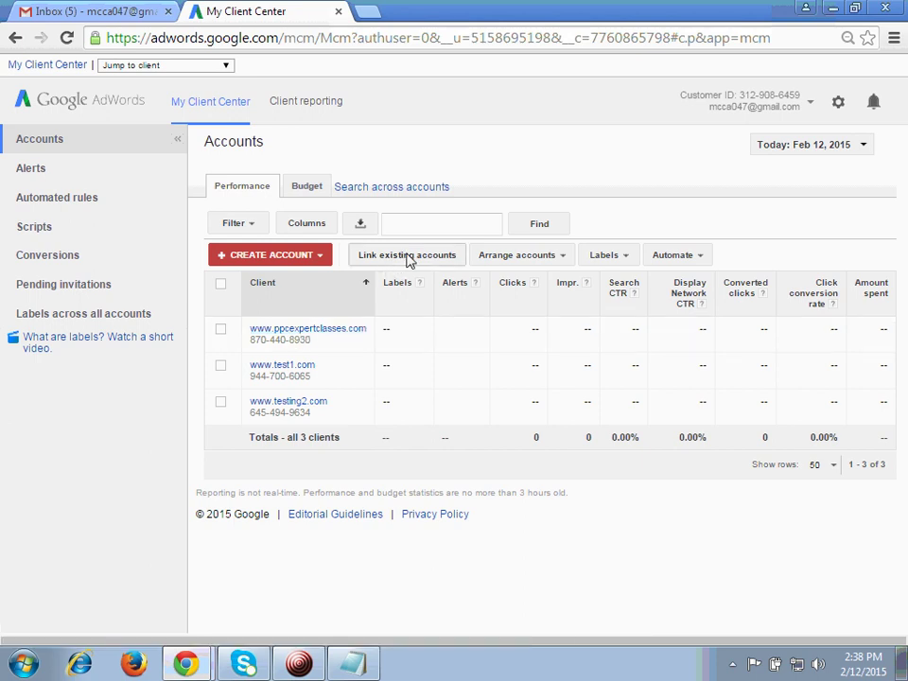
left_click(327, 336)
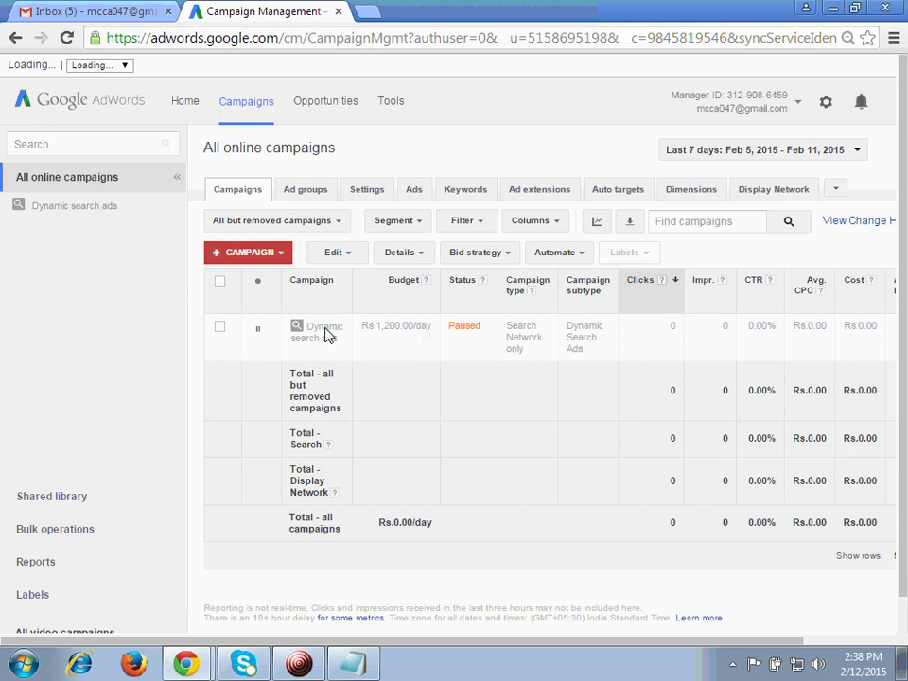
left_click(325, 331)
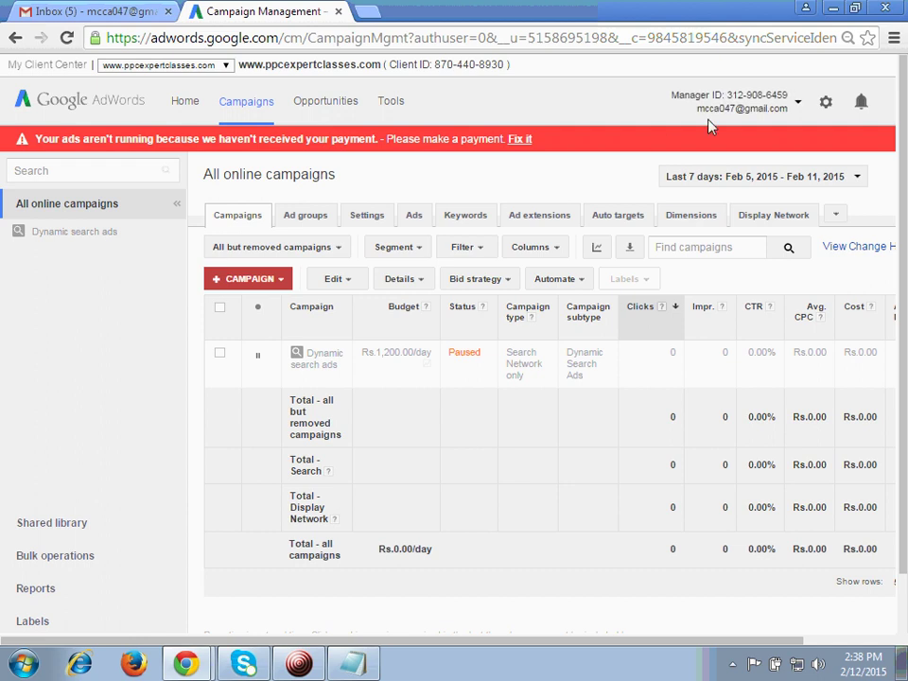
left_click(826, 101)
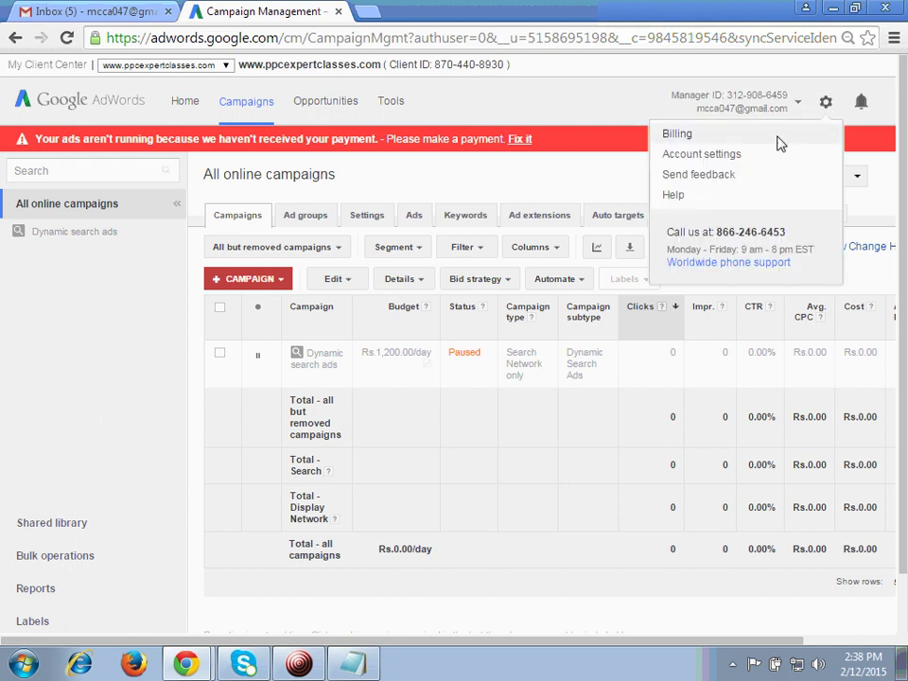
left_click(700, 136)
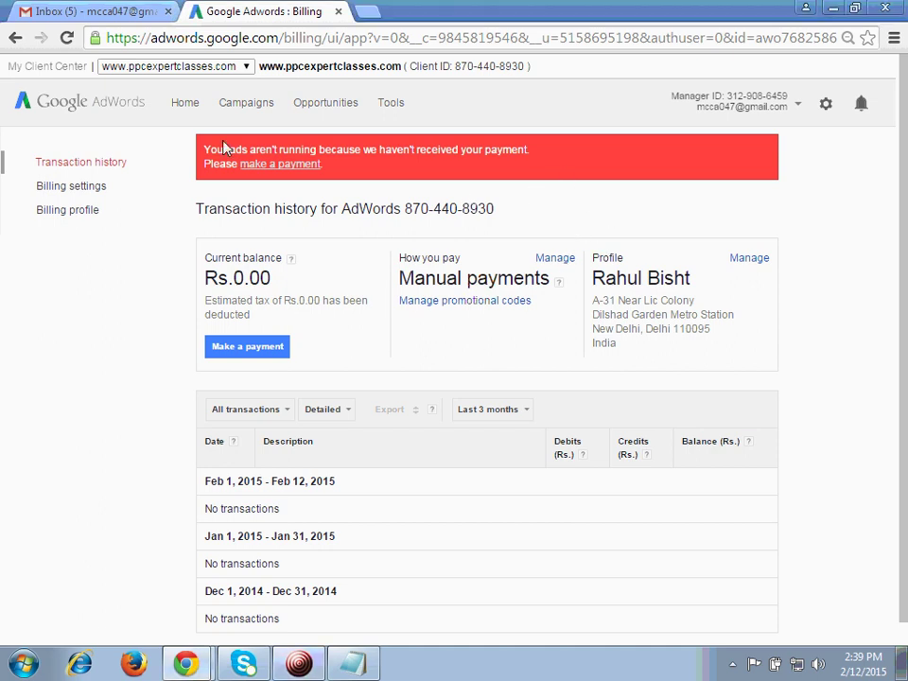
Step: Return to the client's Campaigns tab, check the Jump to client list, then choose My Client Center
left_click(236, 110)
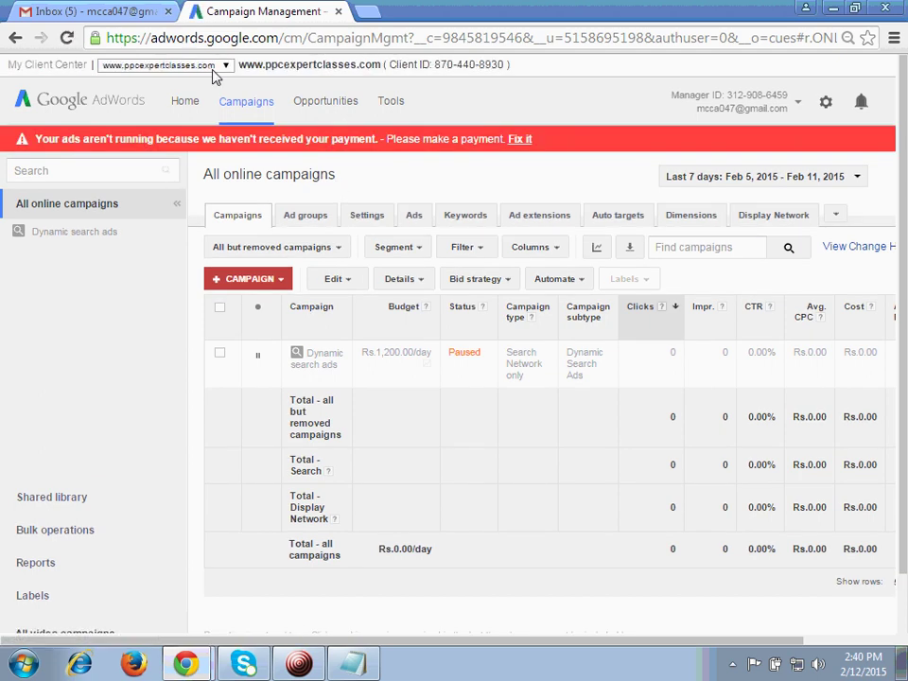
left_click(216, 67)
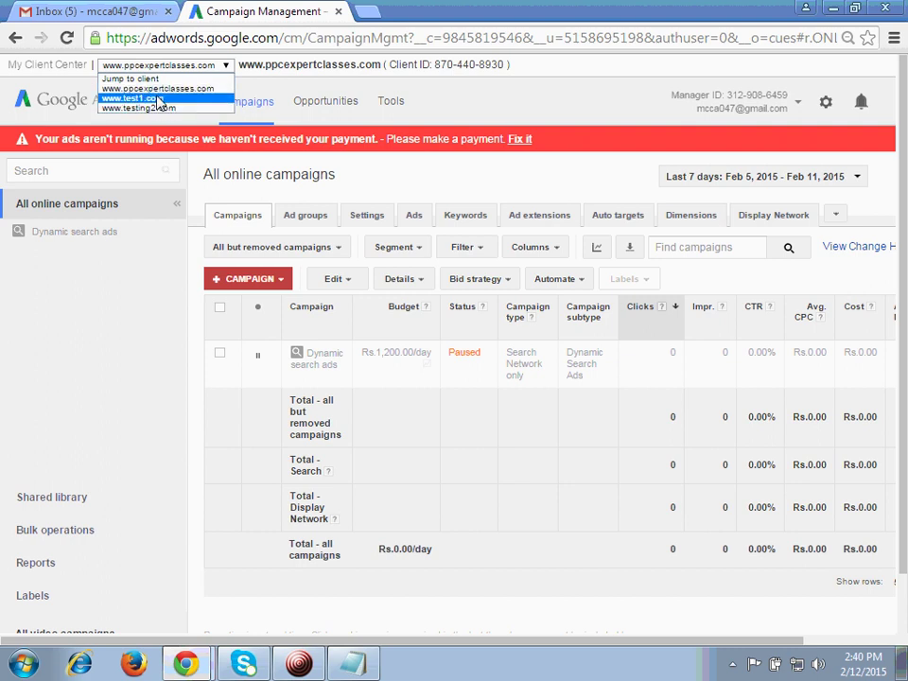
left_click(52, 67)
left_click(52, 66)
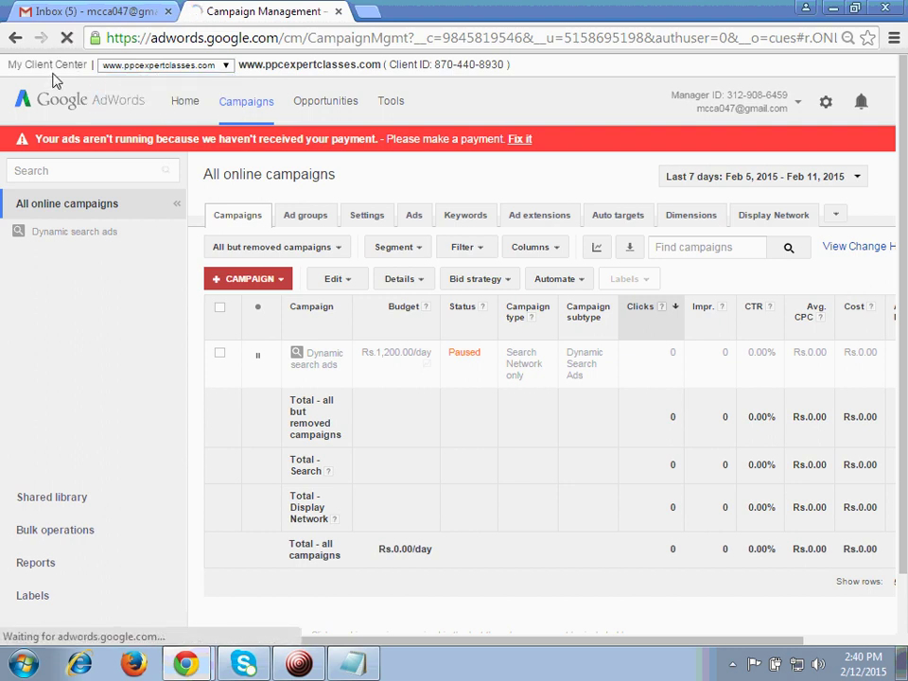